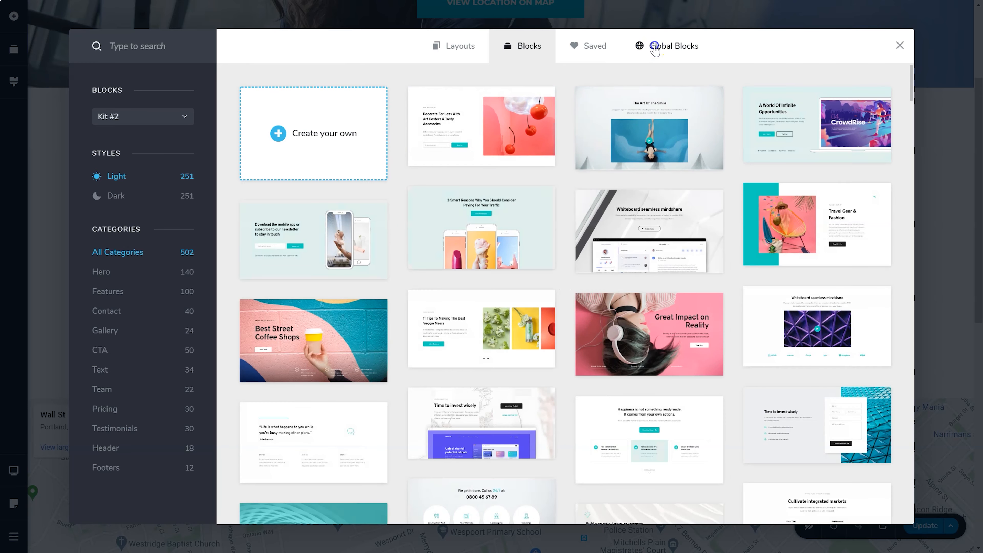
# Step: View the global blocks in the block library and close it
pyautogui.click(173, 131)
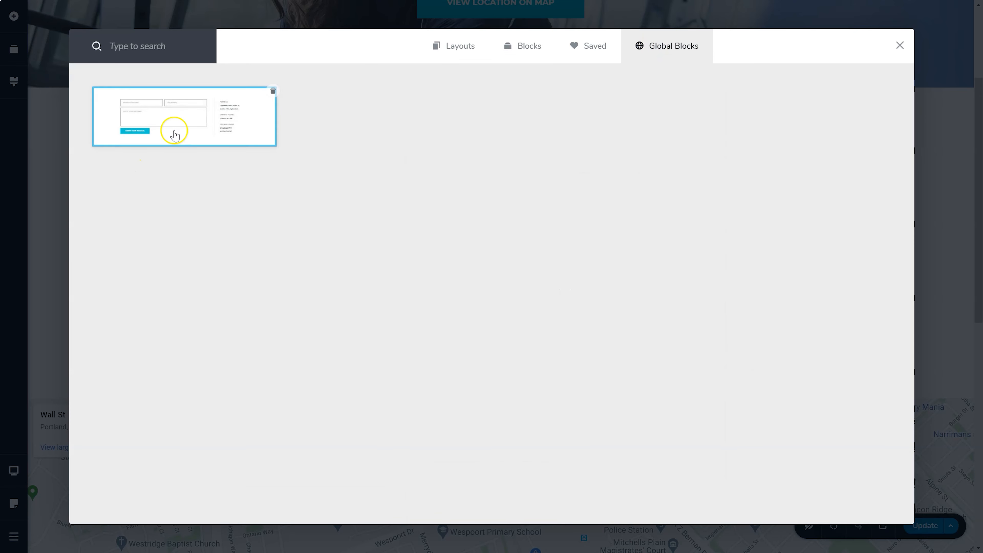
pyautogui.click(903, 51)
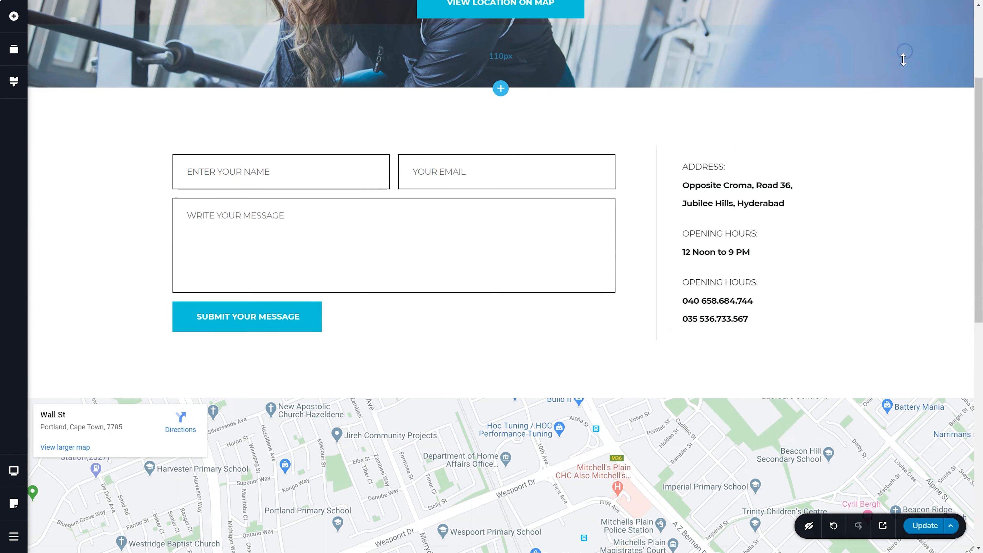
# Step: Open the contact form block's display conditions and review the available pages and content types
pyautogui.click(814, 123)
pyautogui.click(788, 186)
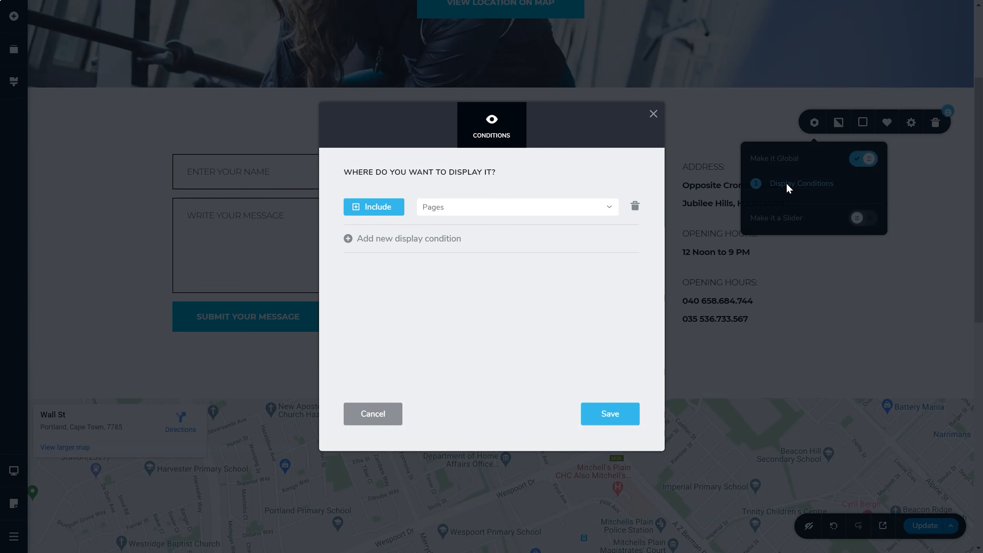
pyautogui.click(540, 209)
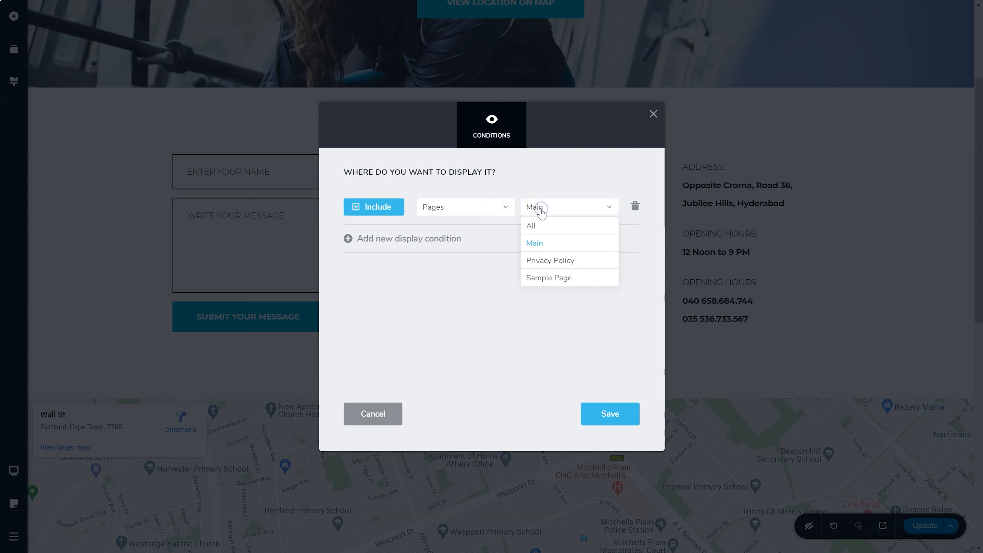
pyautogui.click(543, 211)
pyautogui.click(486, 218)
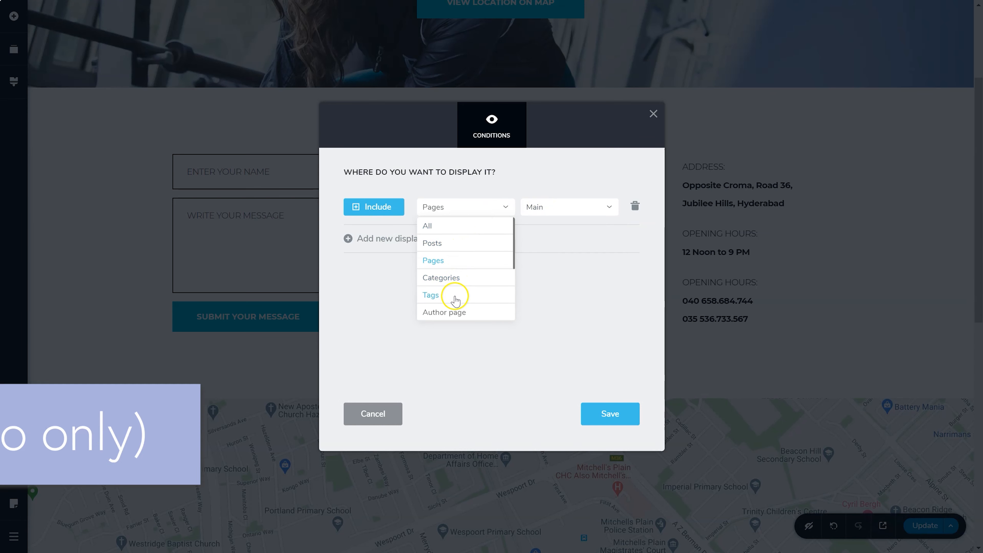
pyautogui.scroll(-3, 455, 300)
pyautogui.click(569, 237)
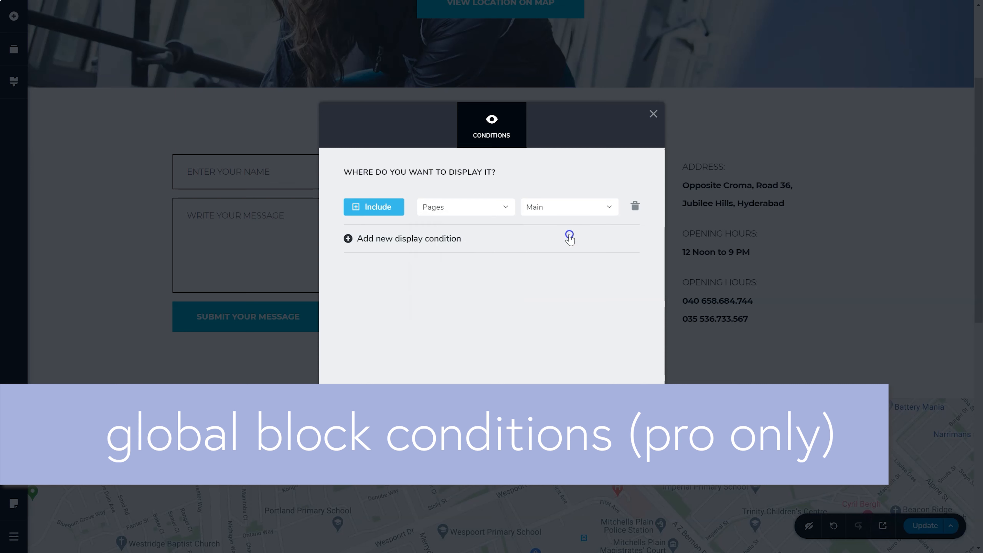
# Step: Add a second display condition to the contact form block and set the first include condition to All
pyautogui.click(534, 208)
pyautogui.click(491, 211)
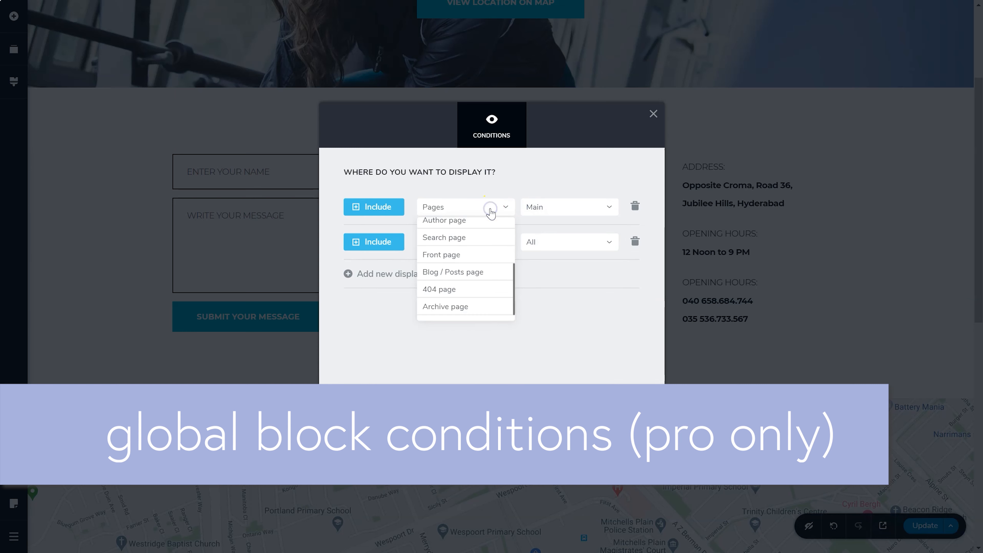
pyautogui.scroll(3, 483, 240)
pyautogui.click(485, 226)
# Step: Change the second display condition to Exclude for Pages, with Main as the excluded page
pyautogui.click(503, 243)
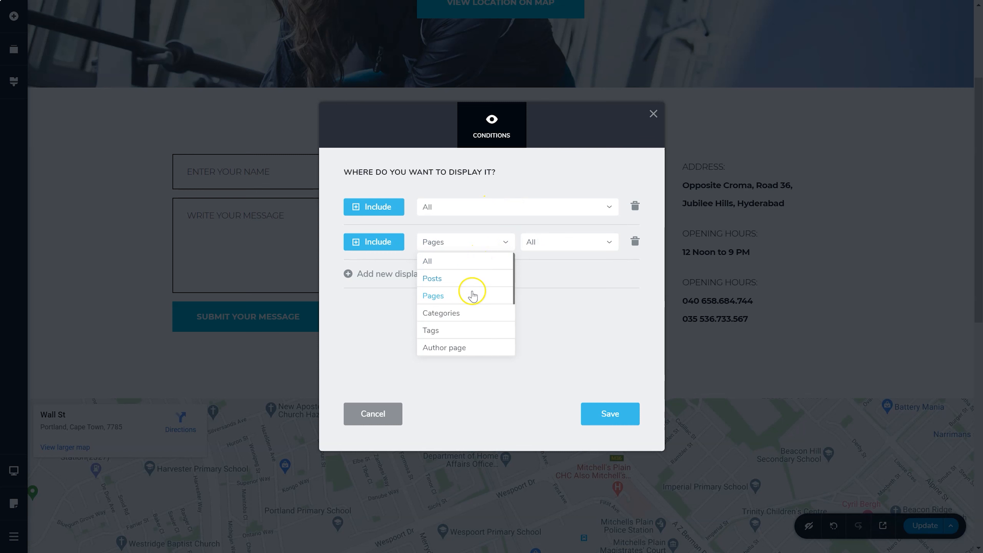
pyautogui.click(384, 243)
pyautogui.click(446, 244)
pyautogui.click(446, 243)
pyautogui.click(547, 240)
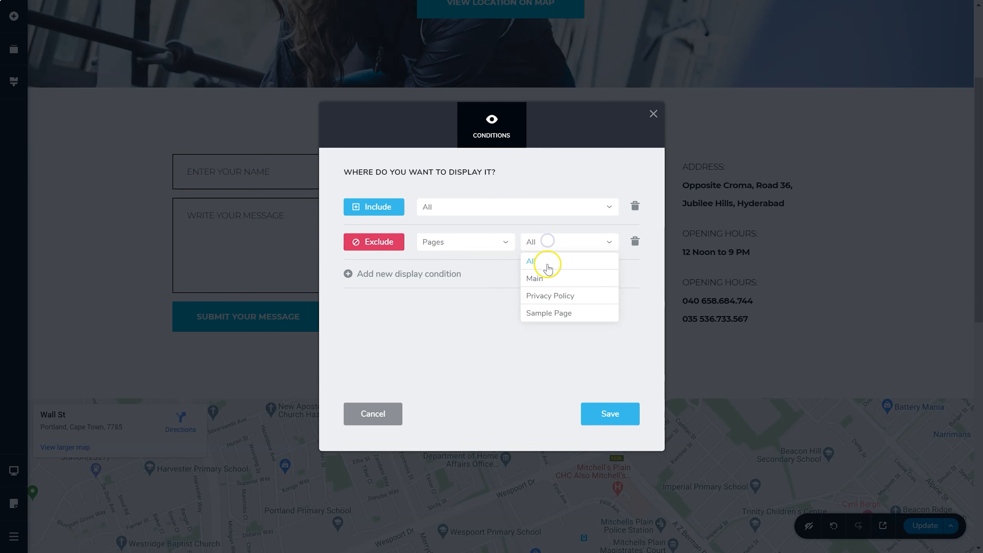
pyautogui.click(540, 279)
pyautogui.click(540, 283)
pyautogui.click(634, 275)
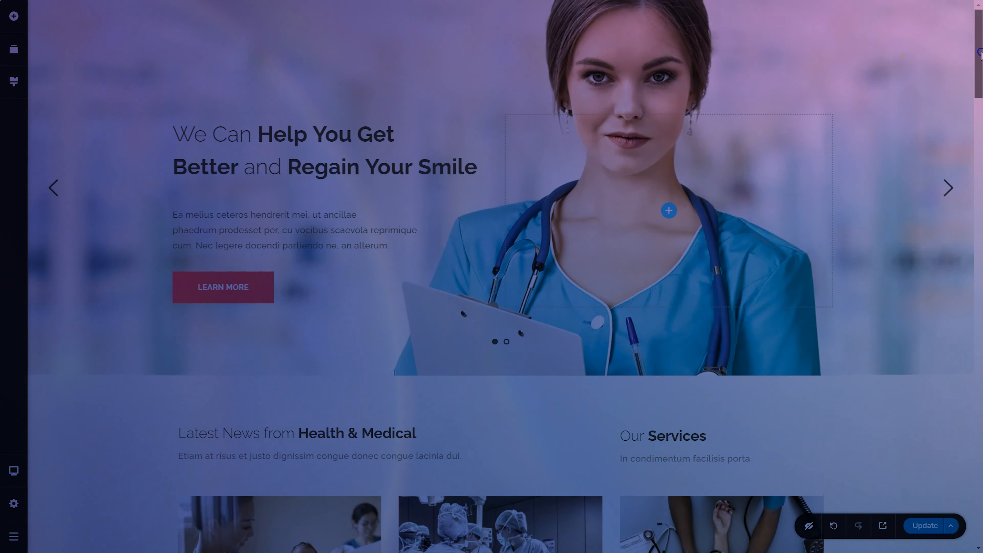
# Step: Make the Get In Touch block at the end of the medical home page global
pyautogui.moveTo(979, 52); pyautogui.dragTo(981, 498)
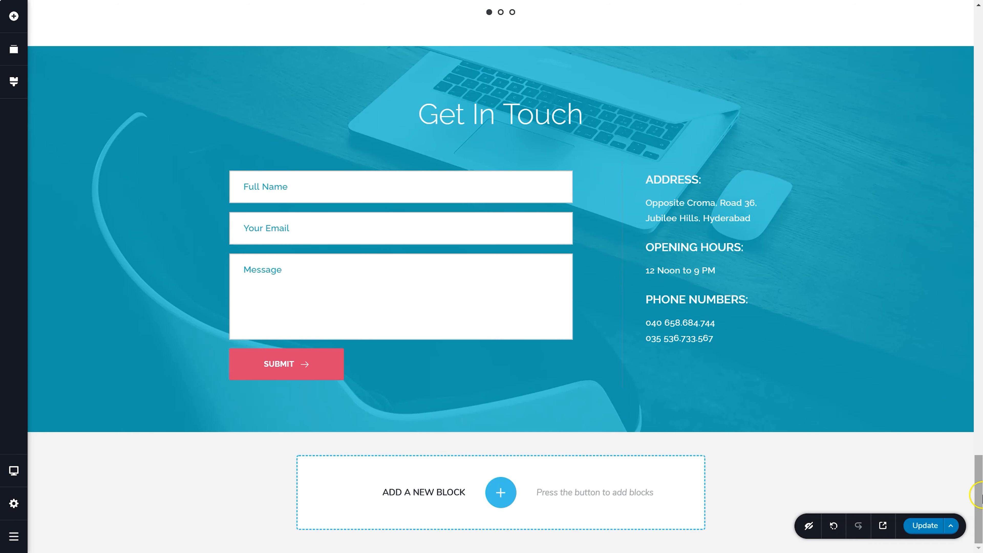
pyautogui.moveTo(963, 199)
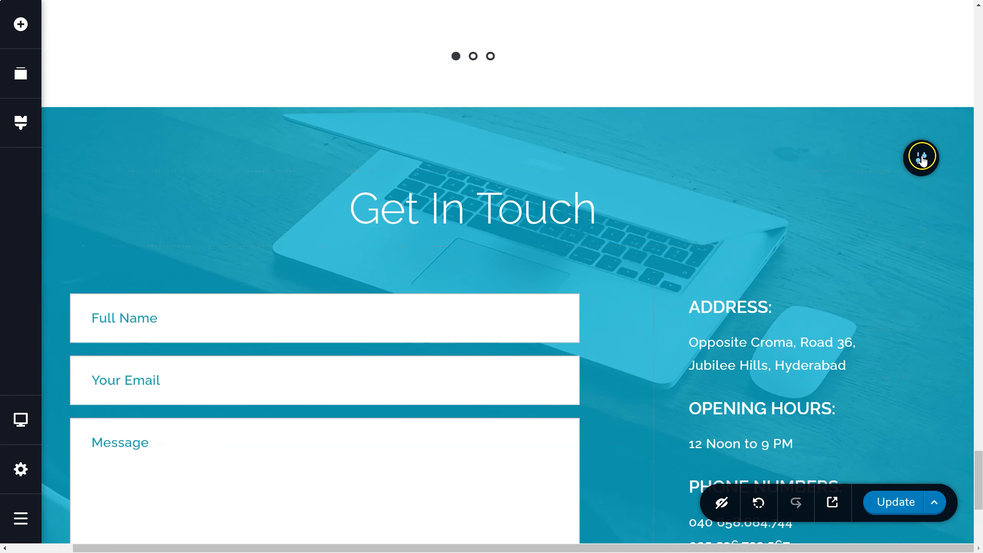
pyautogui.click(923, 159)
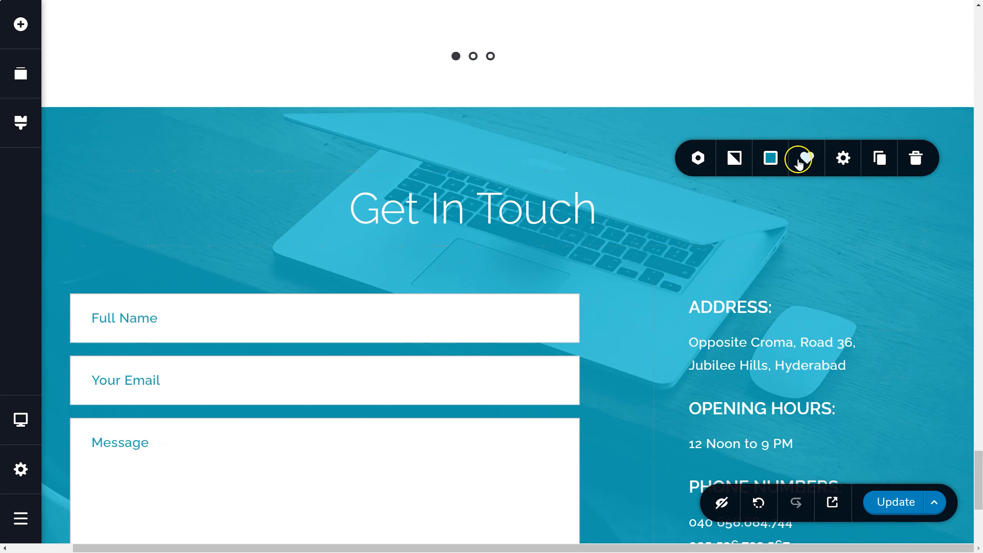
pyautogui.click(698, 158)
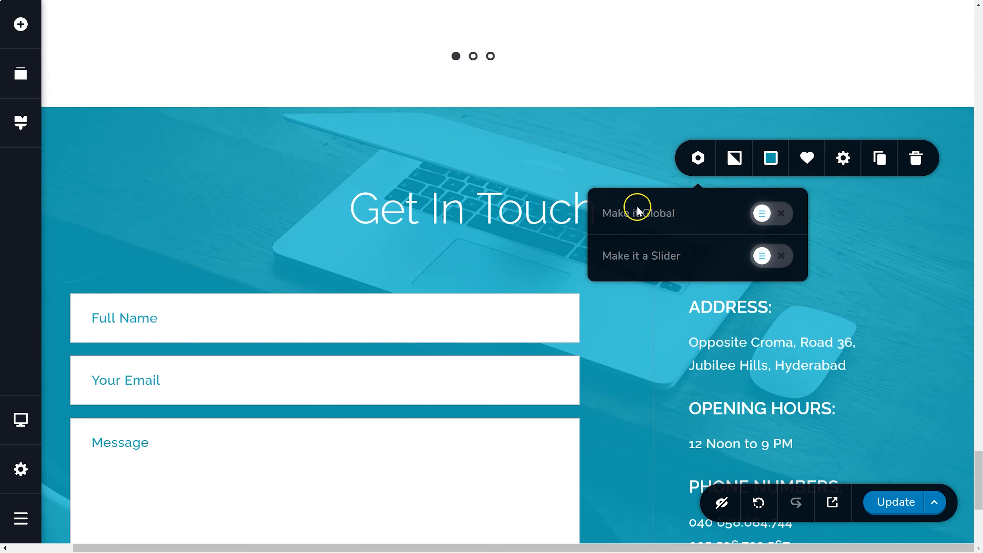
pyautogui.click(760, 217)
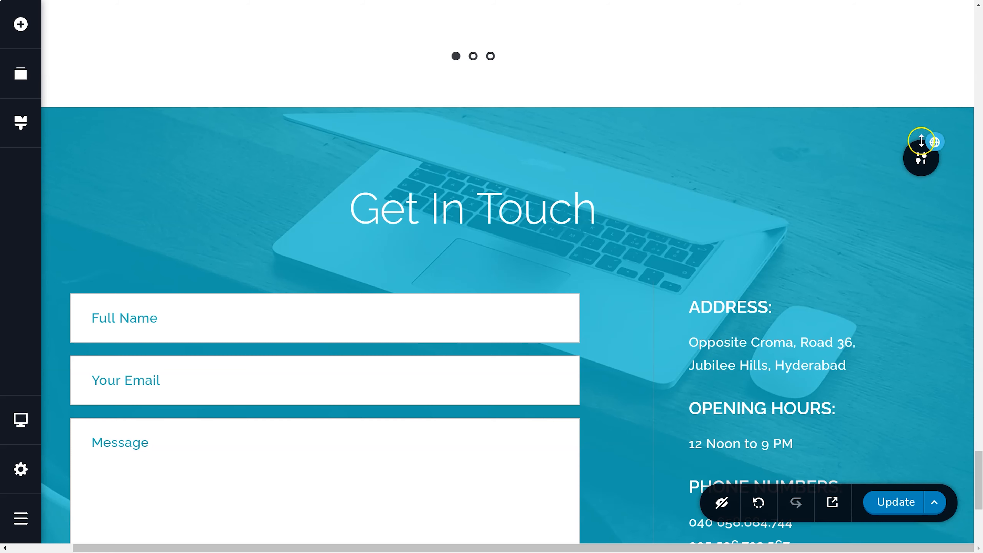
# Step: Open the block library and view its global blocks
pyautogui.click(936, 143)
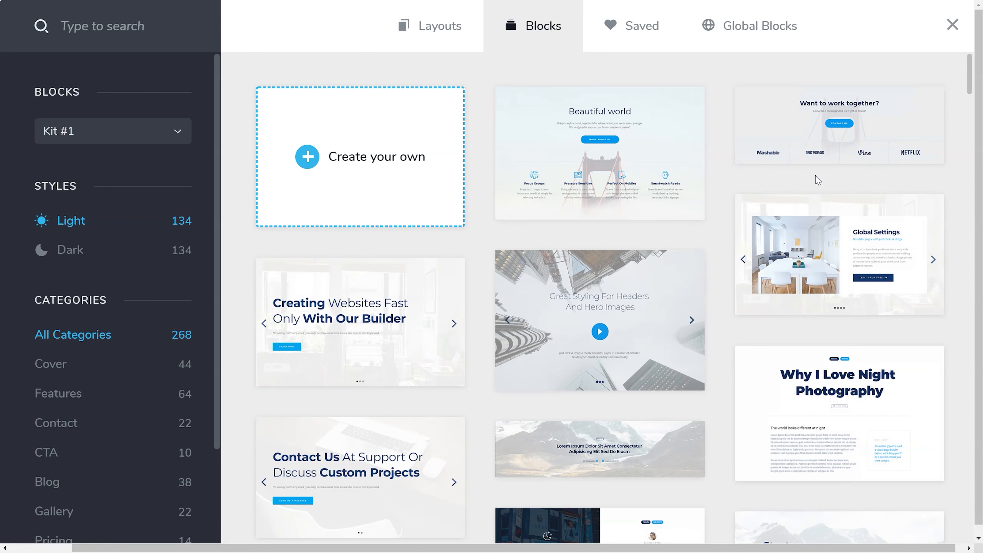
pyautogui.click(746, 28)
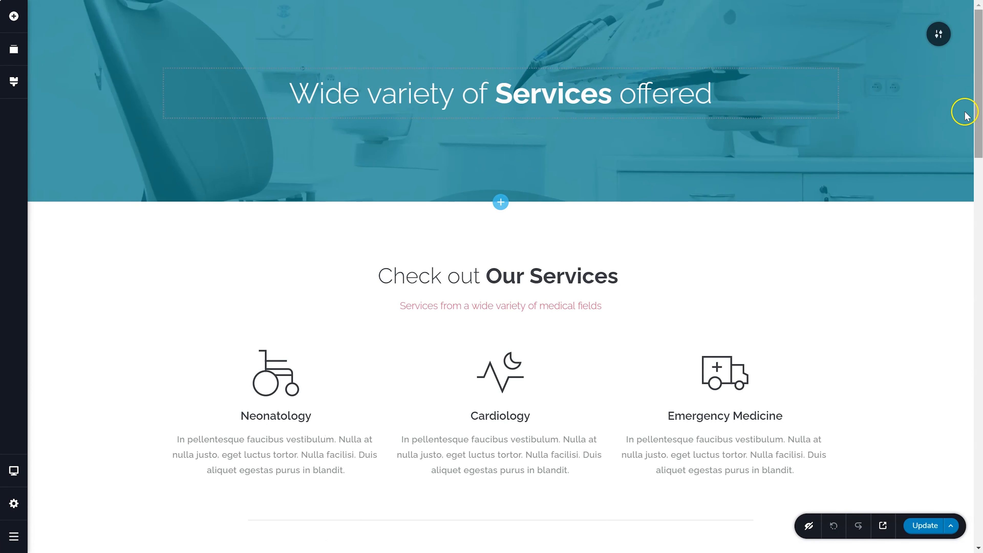
# Step: Add the Get In Touch global block at the end of the services page, below the patient testimonials
pyautogui.moveTo(975, 87); pyautogui.dragTo(980, 523)
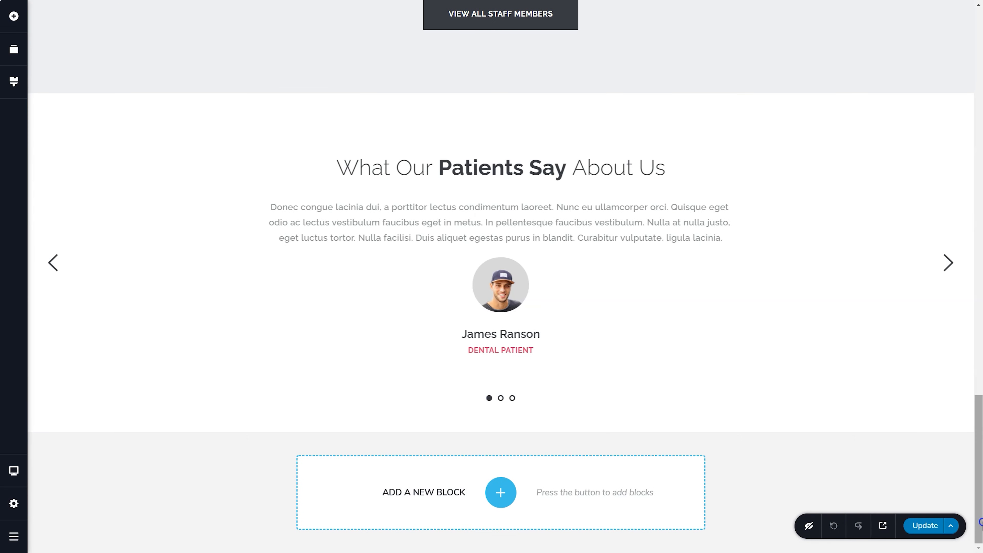
pyautogui.click(500, 490)
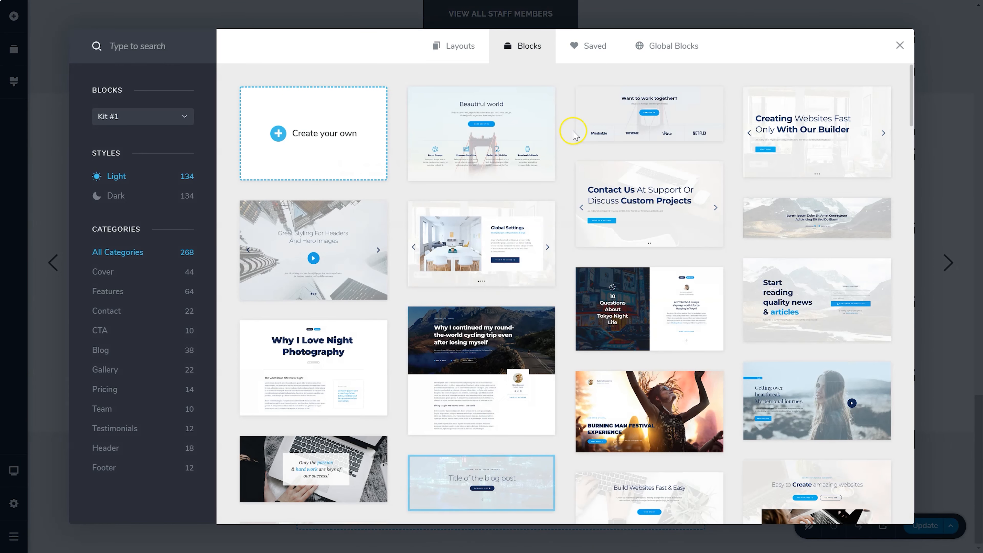
pyautogui.click(658, 47)
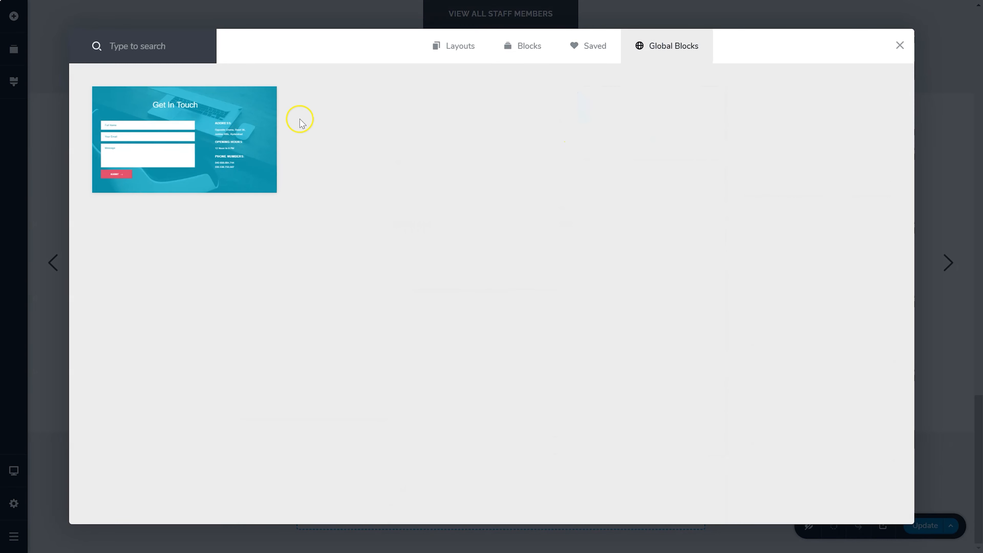
pyautogui.click(183, 135)
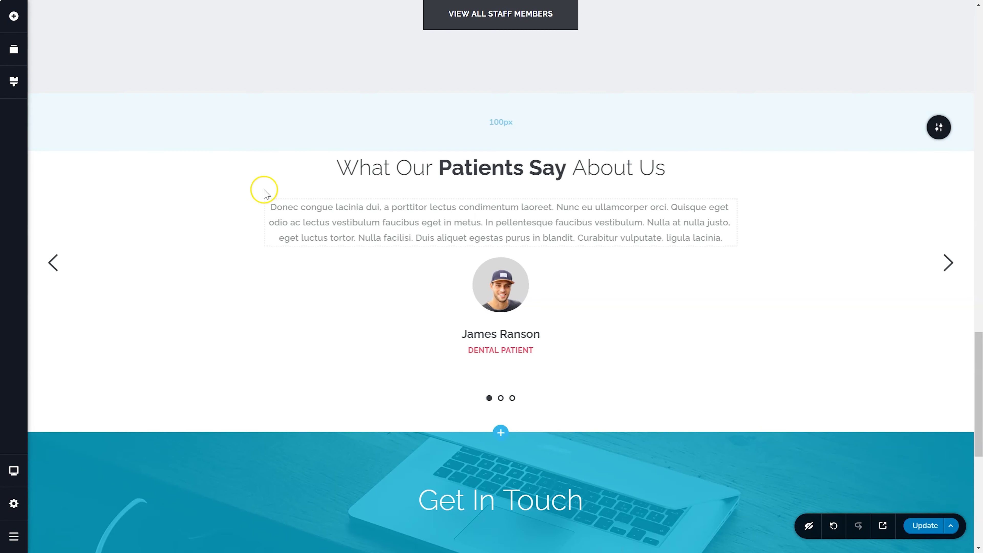
# Step: Change the Get In Touch block's overlay colour to the palette's pink-red
pyautogui.scroll(-8, 353, 239)
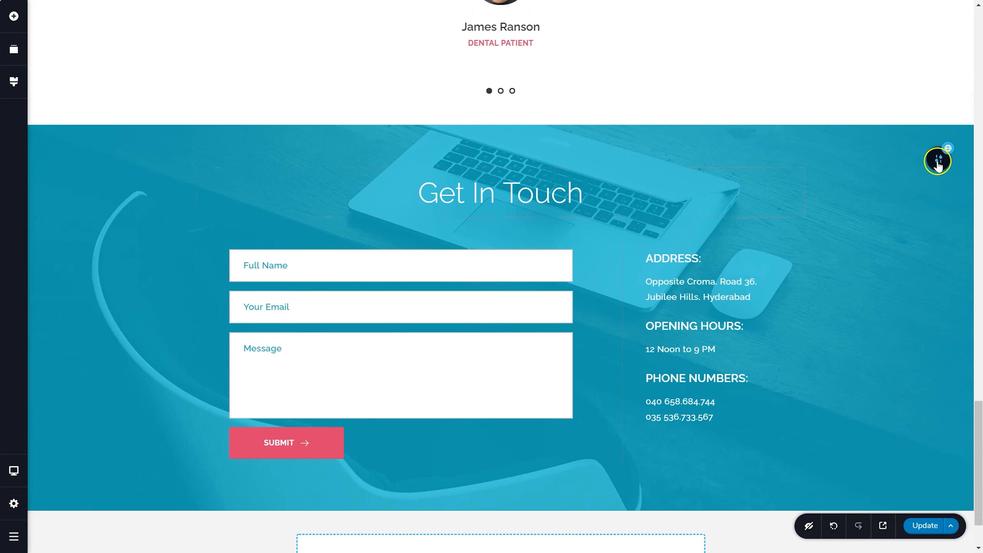
pyautogui.moveTo(938, 158)
pyautogui.click(864, 160)
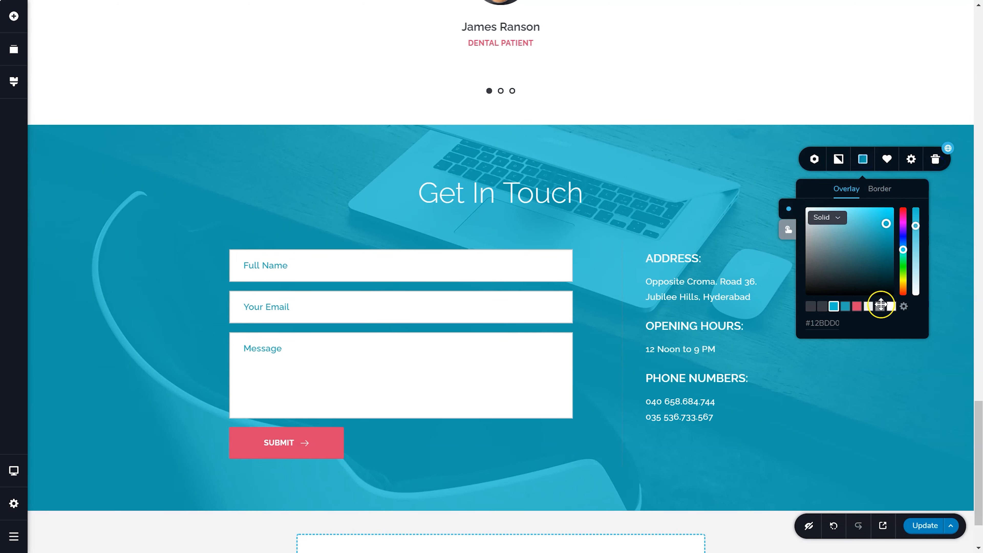
pyautogui.click(857, 307)
# Step: Set the Submit button's background colour to the palette's cyan-blue #12BDD0
pyautogui.click(324, 454)
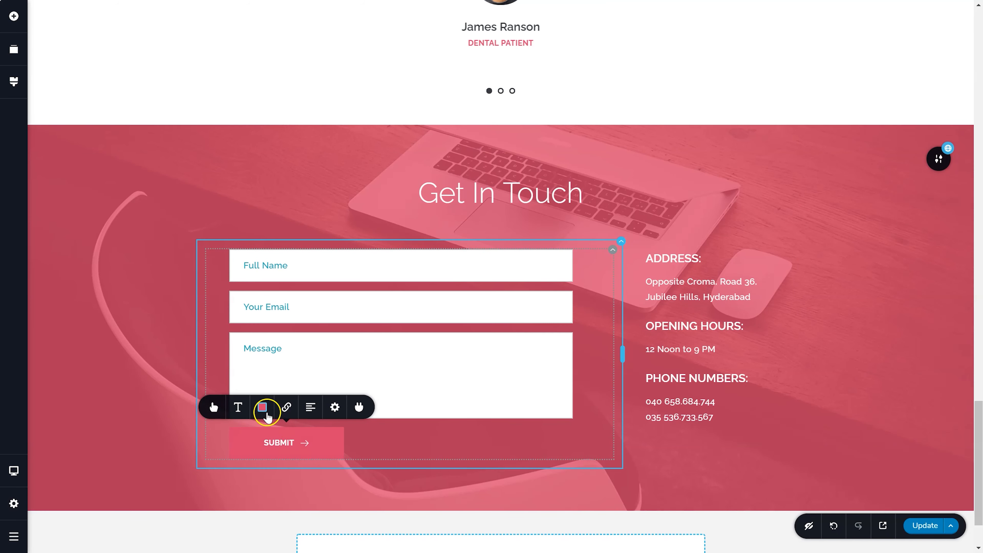
pyautogui.click(266, 414)
pyautogui.click(234, 358)
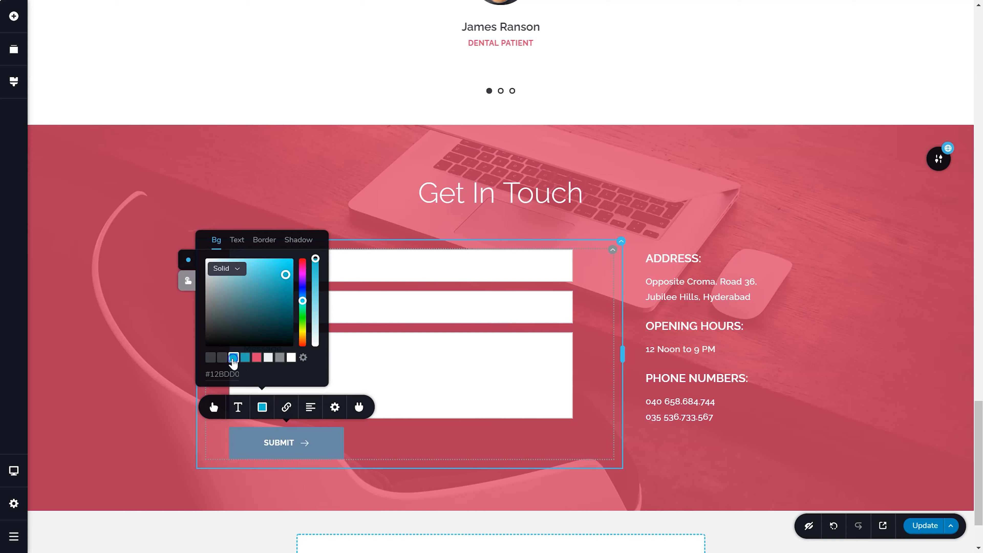
# Step: Check how the recoloured Get In Touch block appears among the global blocks and close the block library
pyautogui.click(903, 335)
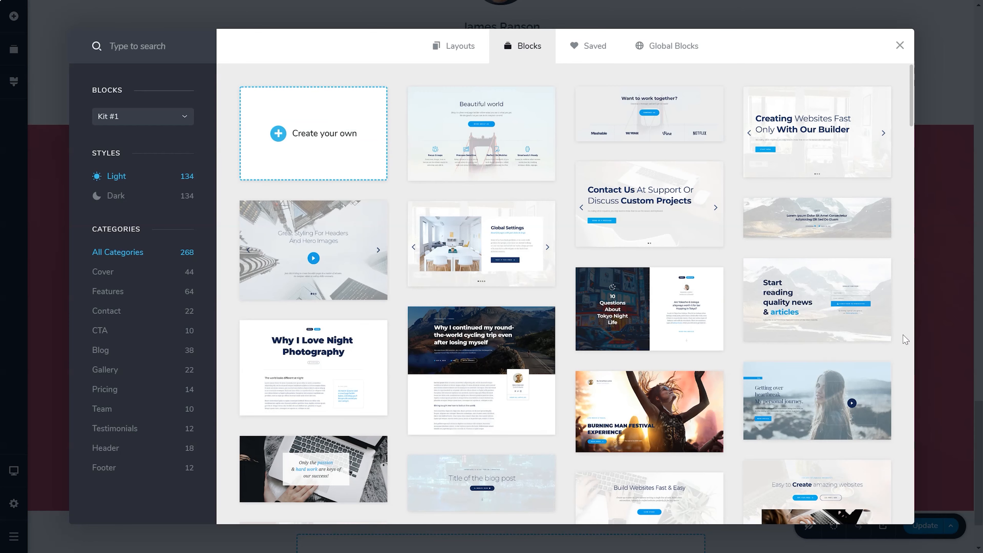
pyautogui.click(660, 45)
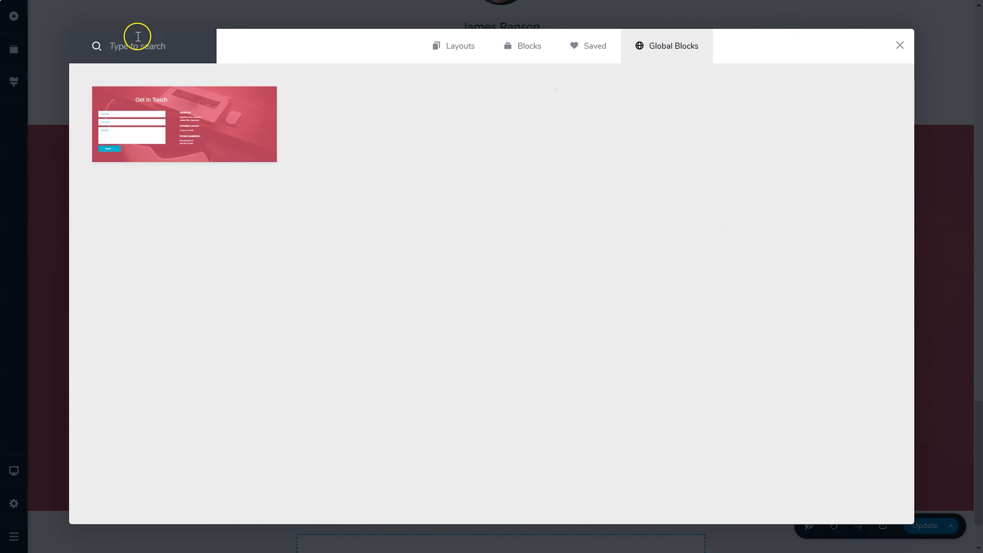
pyautogui.click(149, 187)
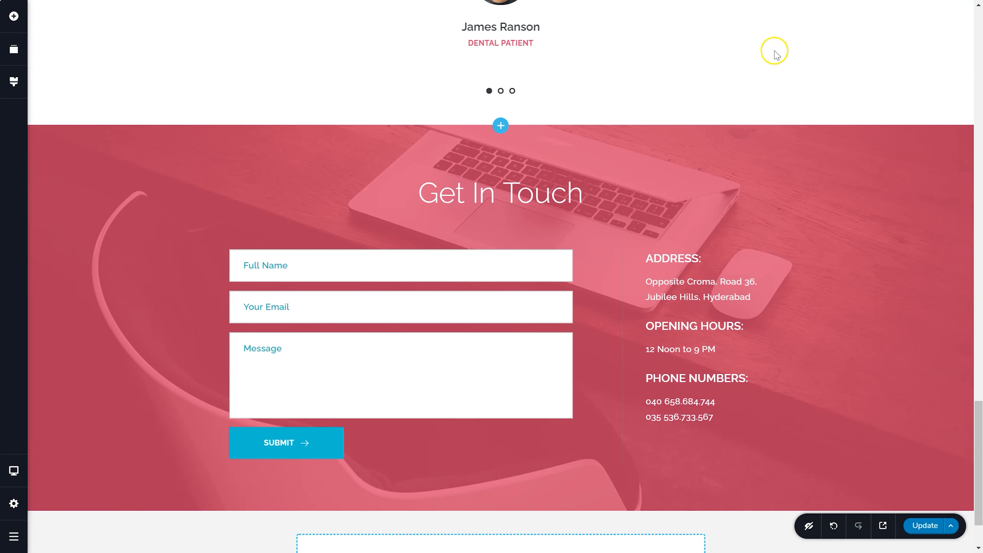
# Step: Turn off the global setting for the Get In Touch block on the services page
pyautogui.moveTo(931, 162)
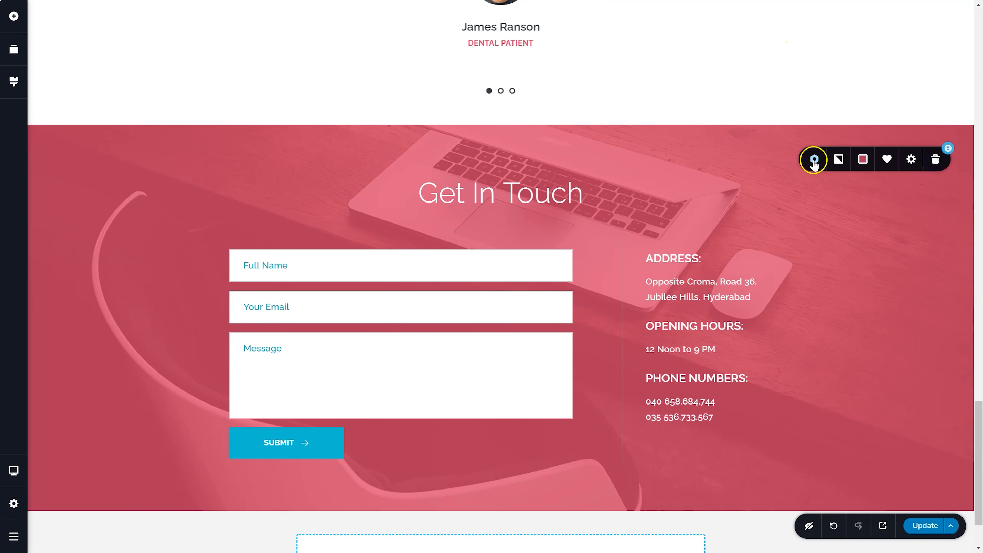
pyautogui.click(815, 159)
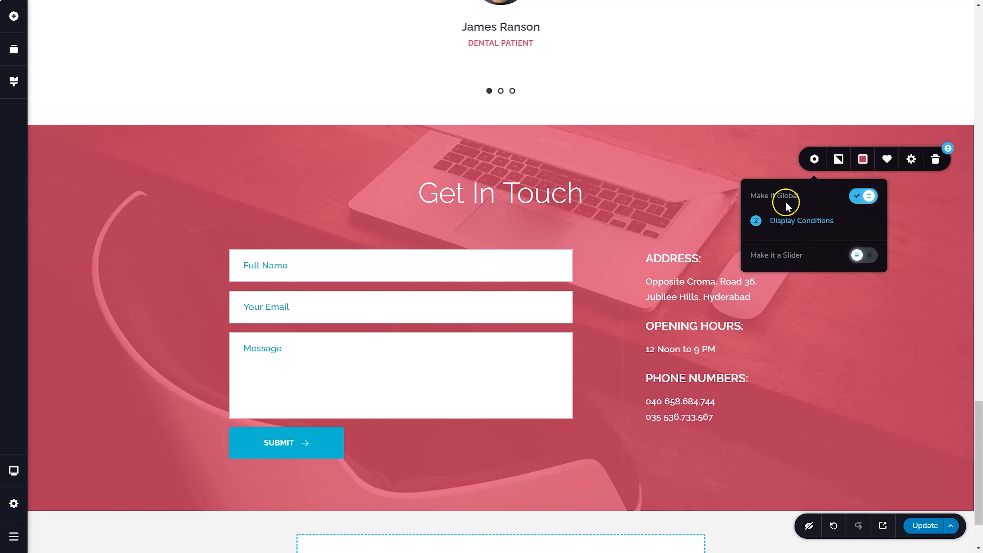
pyautogui.click(855, 197)
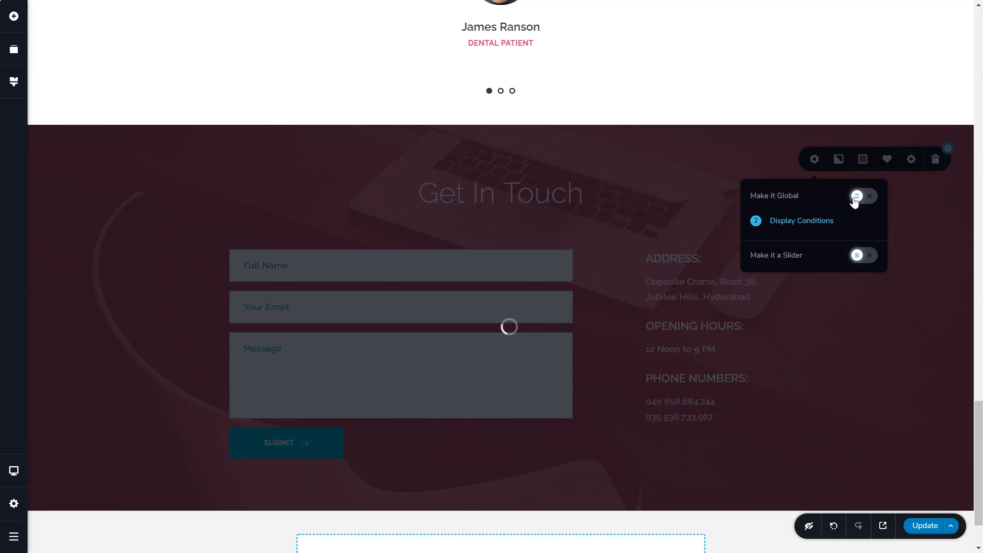
pyautogui.click(803, 327)
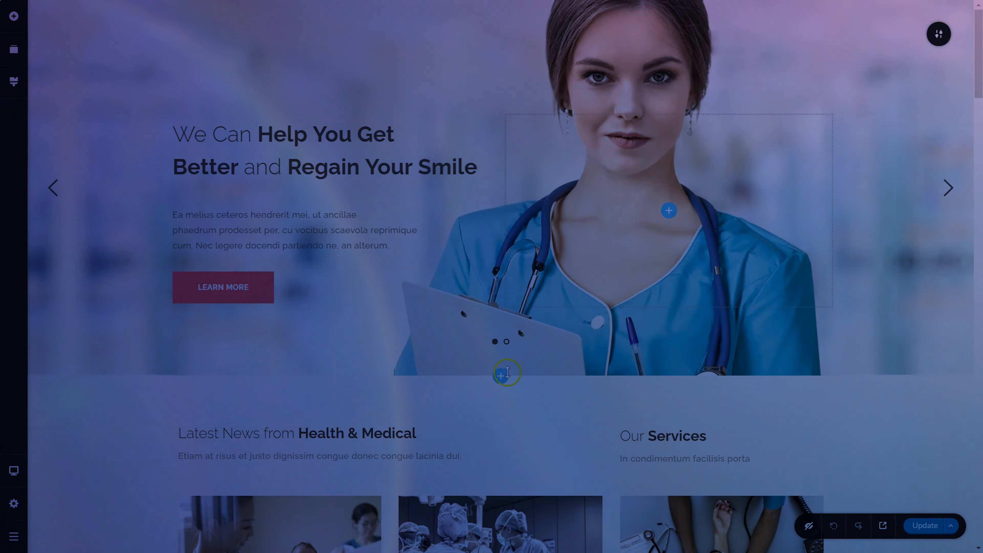
# Step: Insert the Kit #1 light header block with centred Company logo and menu underneath, directly below the home page's hero slider
pyautogui.click(501, 374)
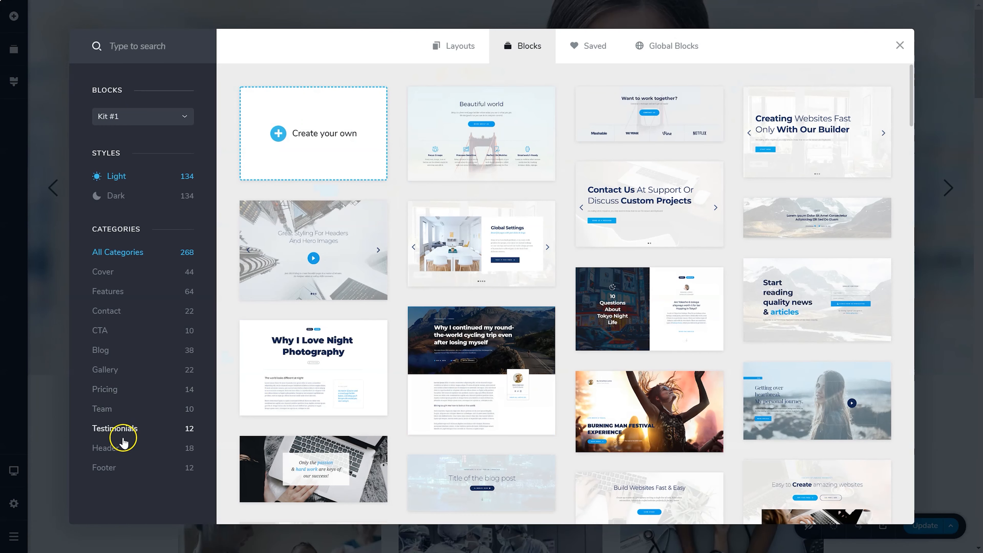
pyautogui.click(105, 448)
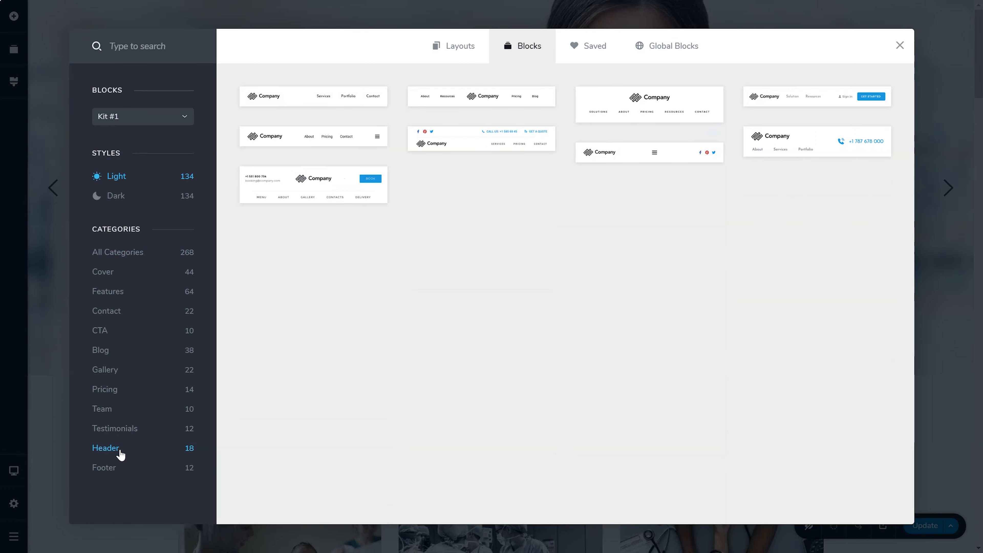
pyautogui.click(653, 104)
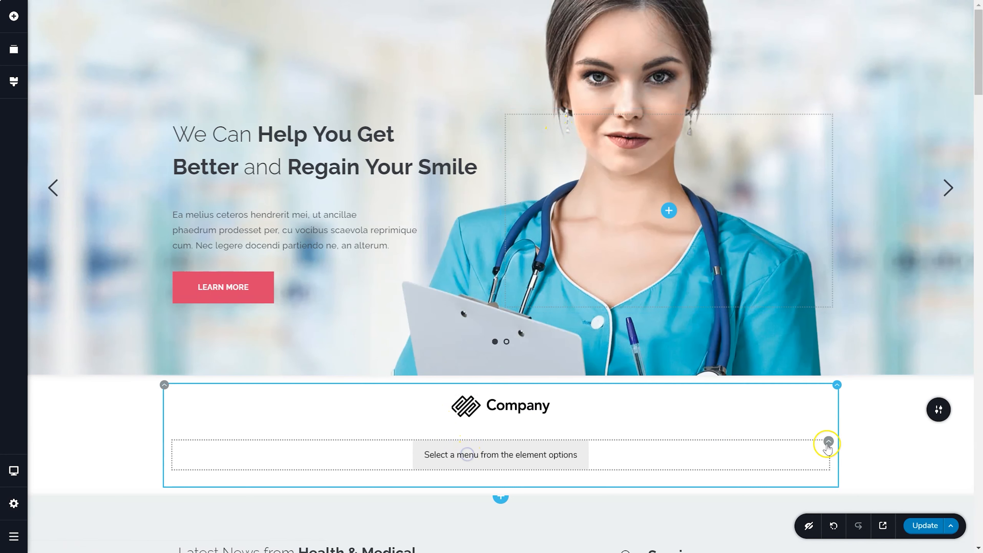
# Step: Assign Main Menu to the menu element of the newly inserted header block
pyautogui.click(824, 447)
pyautogui.click(780, 413)
pyautogui.click(811, 289)
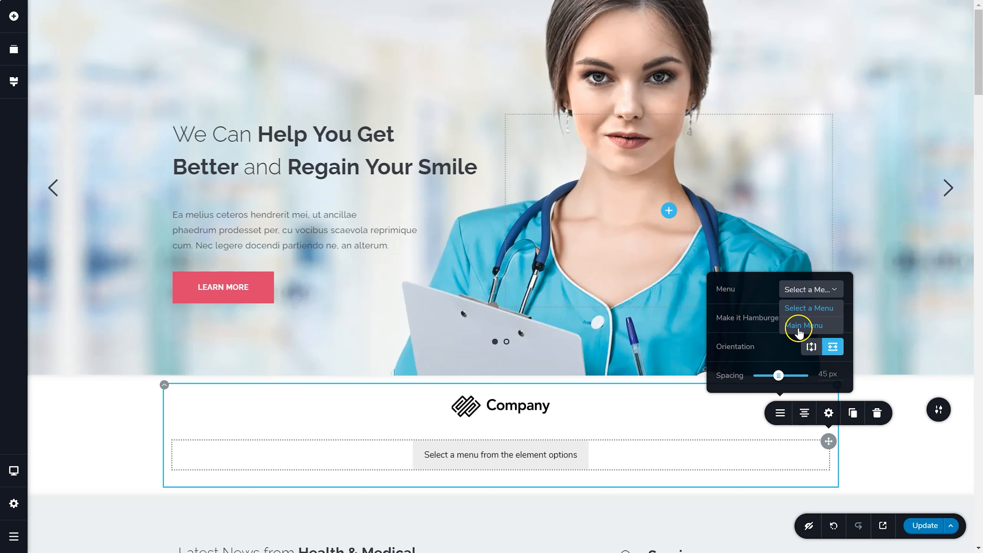
pyautogui.click(801, 325)
# Step: Reorder the page's blocks so that the header block sits above the hero slider
pyautogui.click(13, 49)
pyautogui.moveTo(76, 126)
pyautogui.moveTo(77, 125); pyautogui.dragTo(76, 66)
pyautogui.click(920, 69)
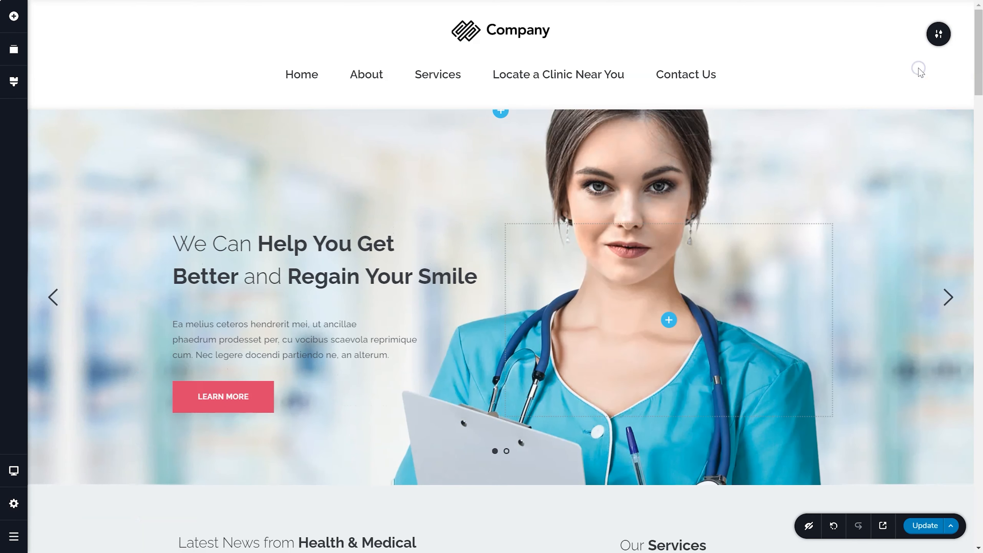
# Step: Turn on the global setting for the header block
pyautogui.moveTo(939, 34)
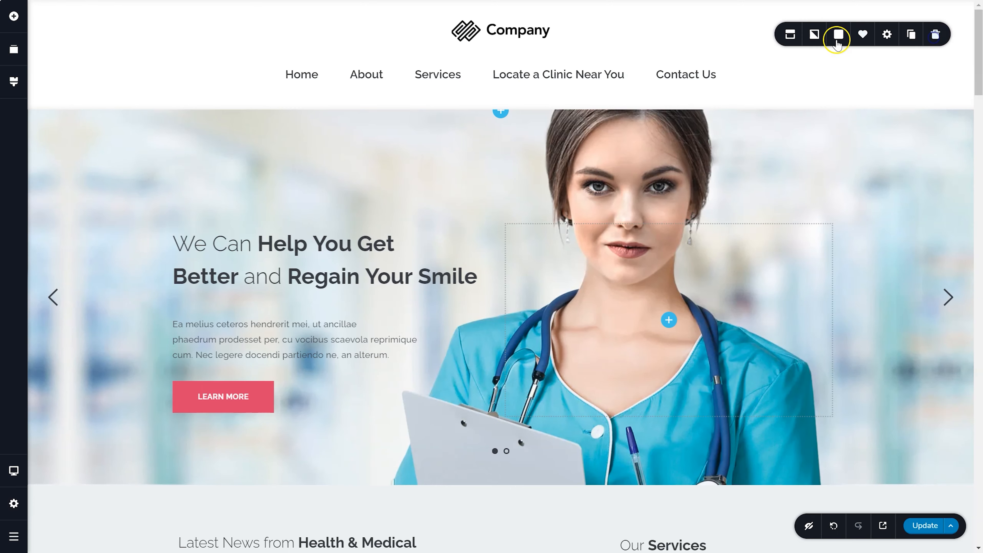
pyautogui.click(788, 38)
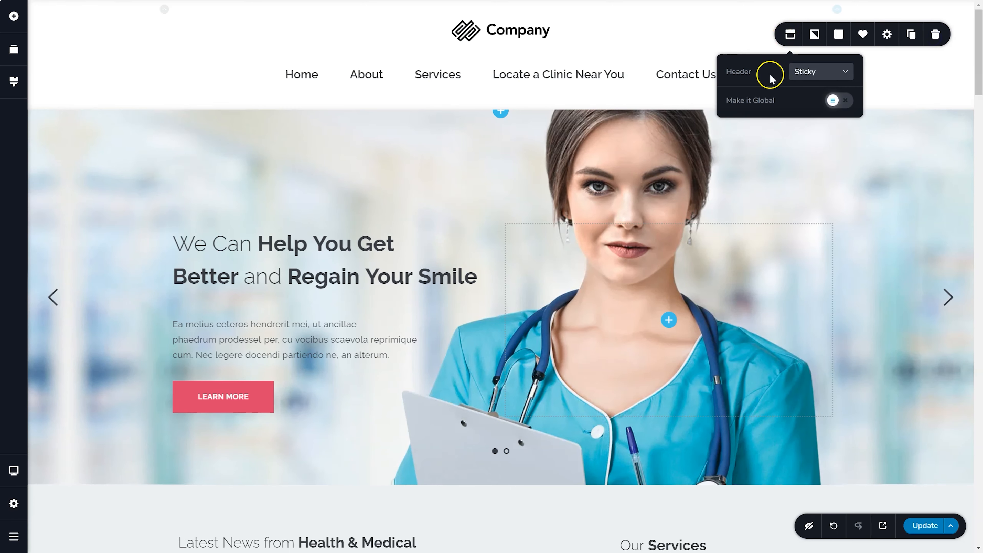
pyautogui.click(843, 102)
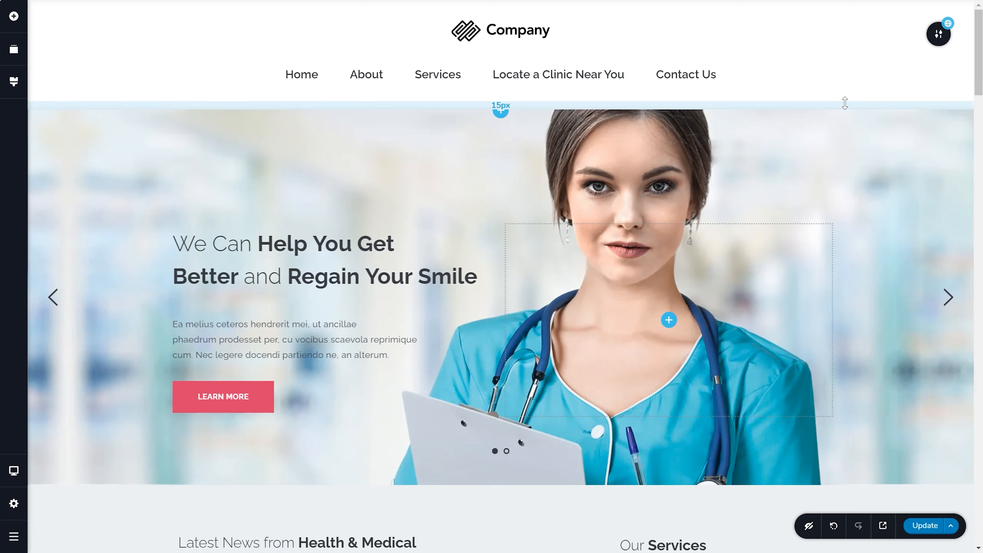
# Step: Set the header block's display condition to include All and save it
pyautogui.click(942, 31)
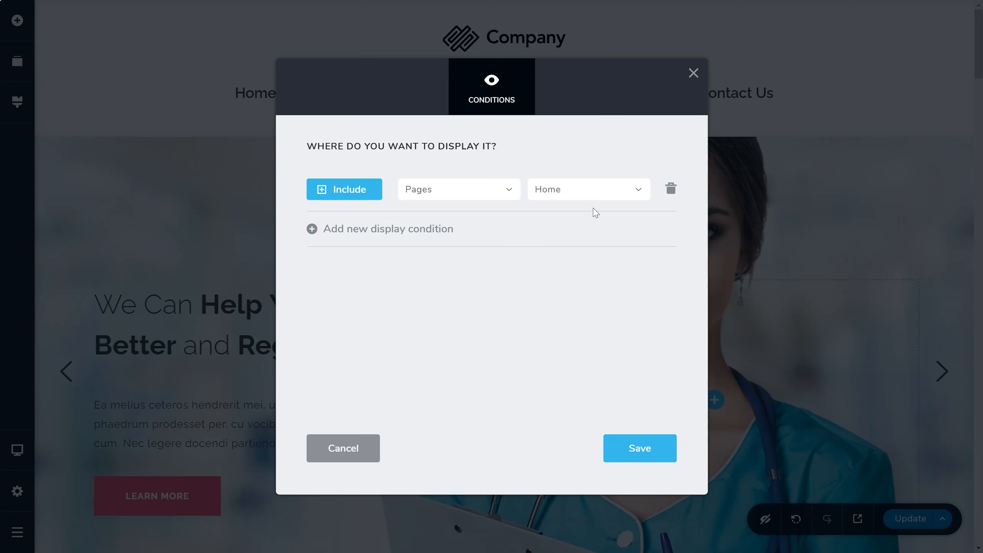
pyautogui.click(509, 194)
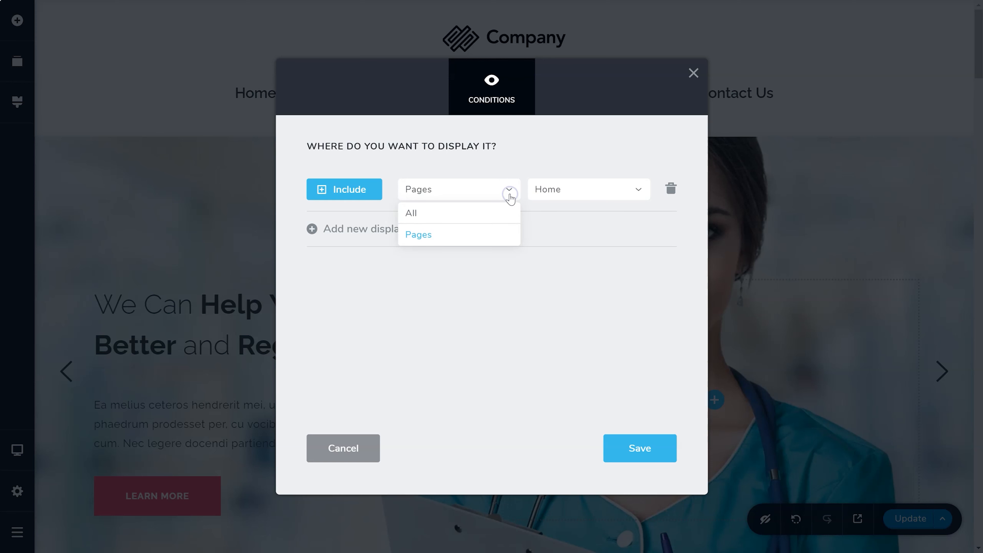
pyautogui.click(417, 218)
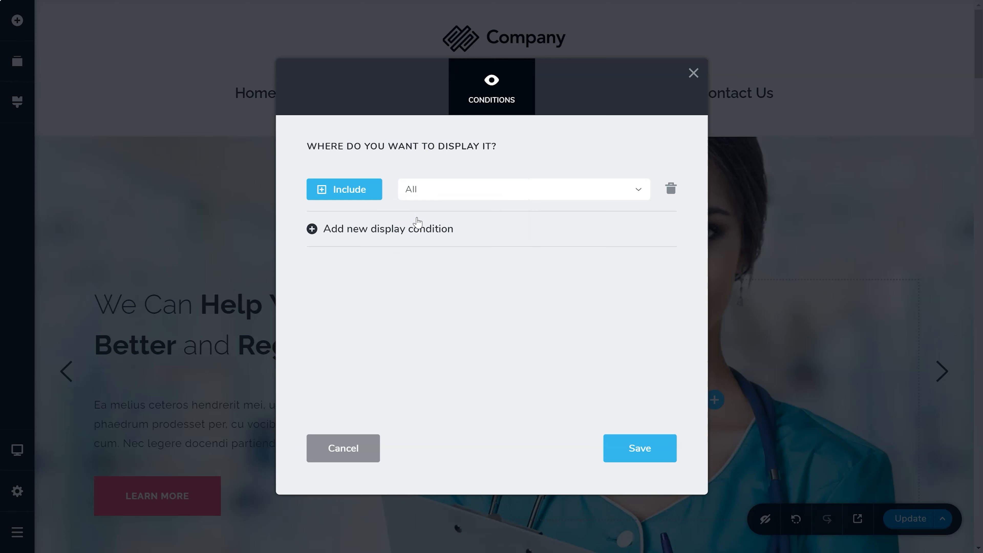
pyautogui.click(644, 454)
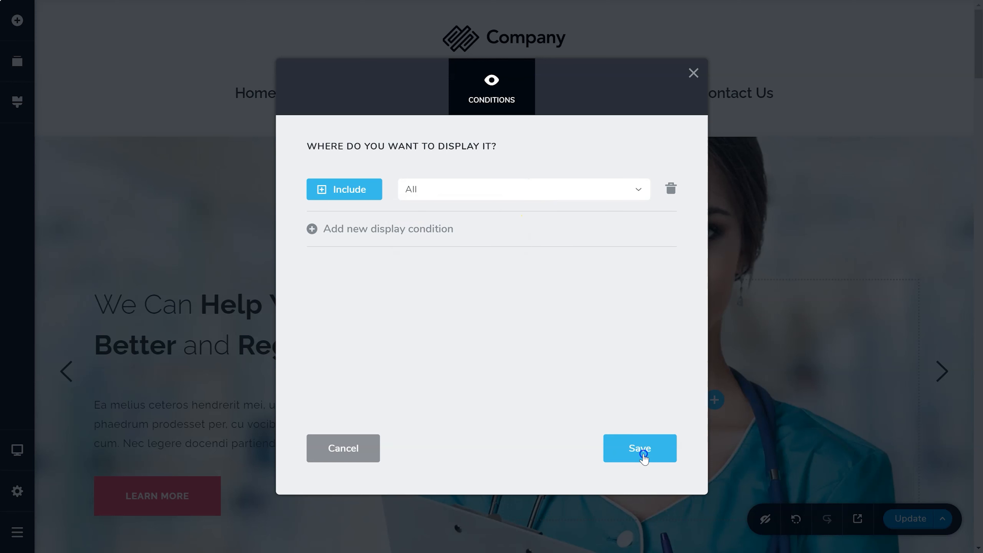
pyautogui.click(693, 73)
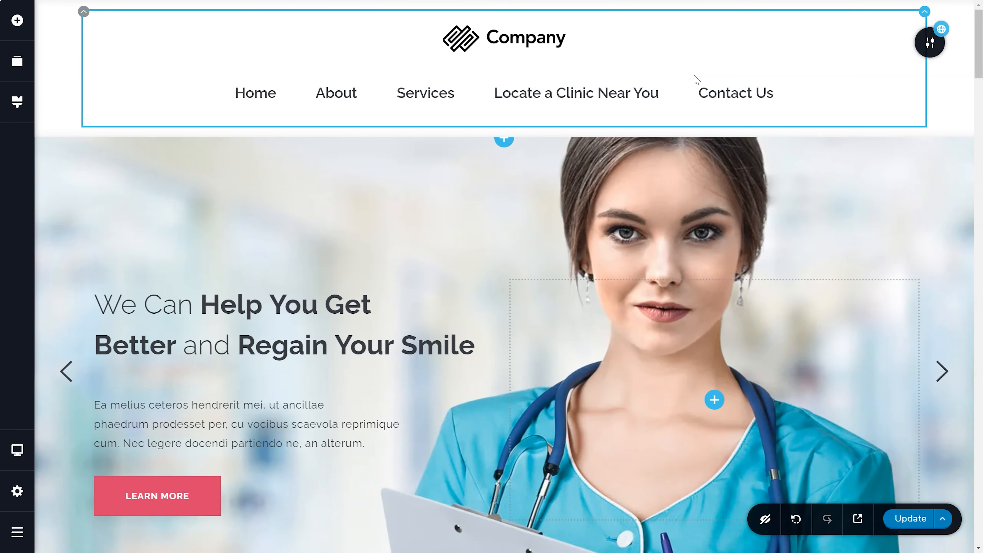
# Step: Preview the site and check the header on the About, Services, Locate a Clinic Near You and Contact Us pages
pyautogui.click(857, 518)
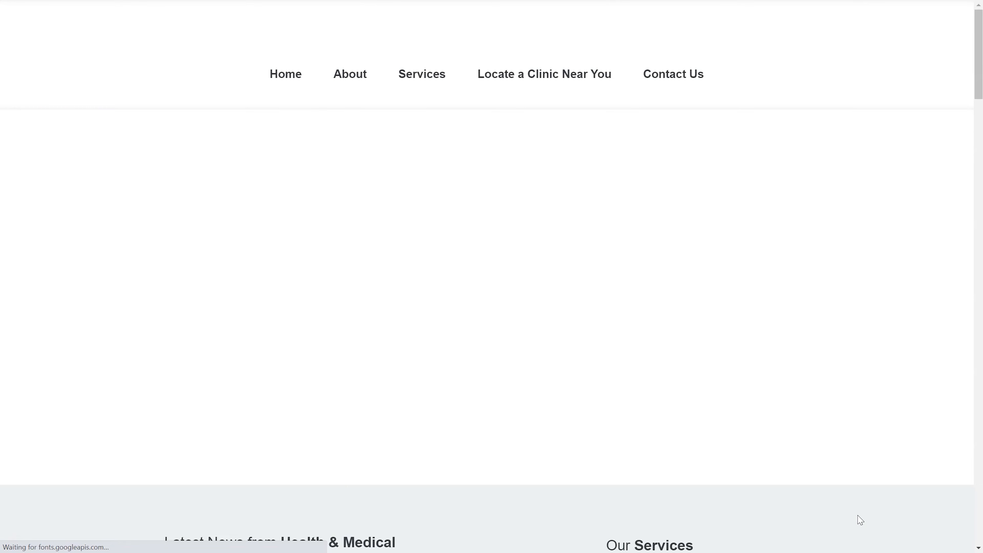
pyautogui.click(345, 80)
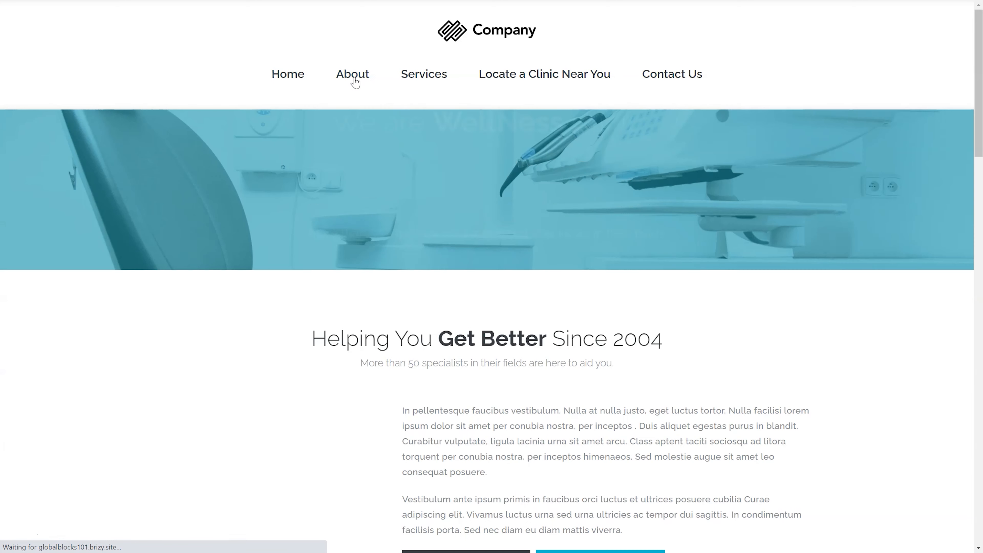
pyautogui.click(433, 76)
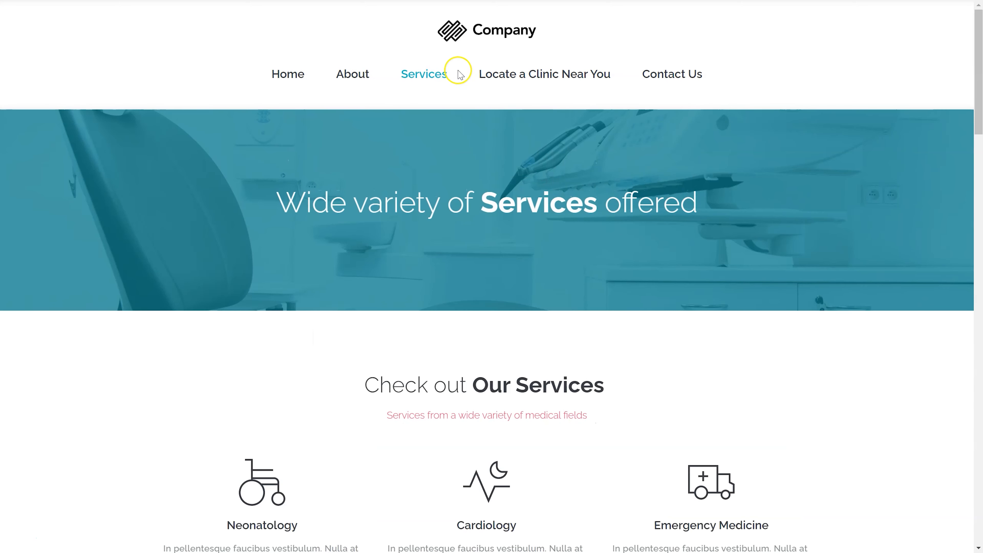
pyautogui.click(523, 73)
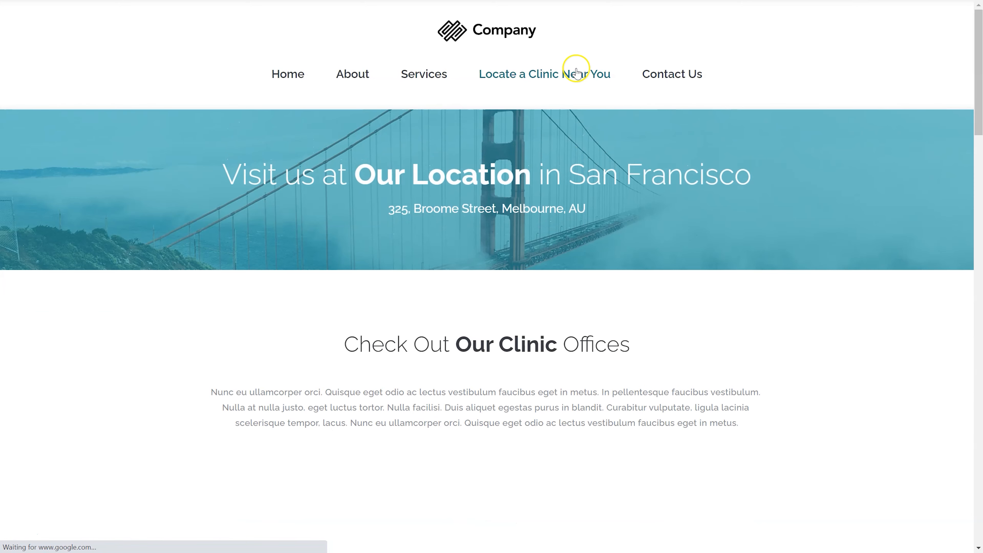
pyautogui.click(693, 72)
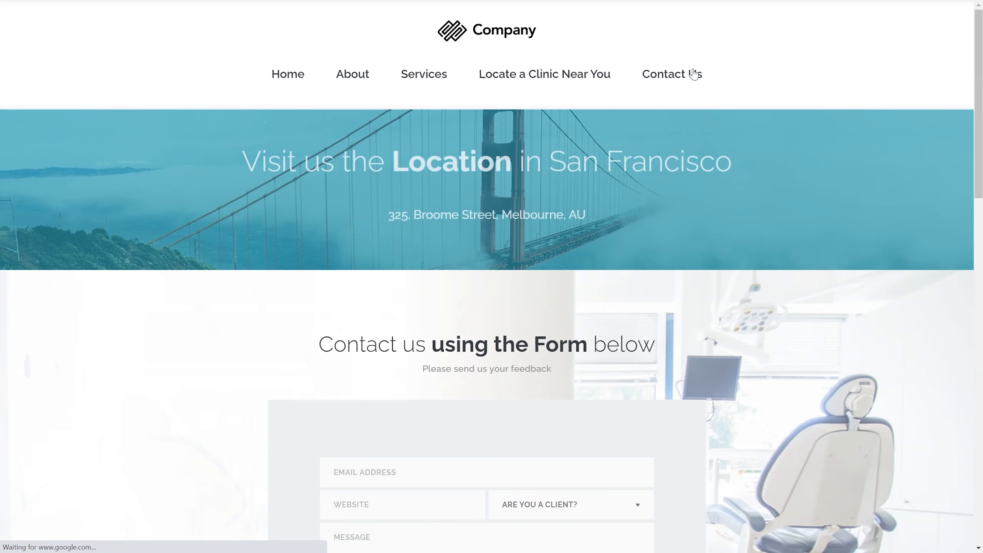
pyautogui.click(256, 69)
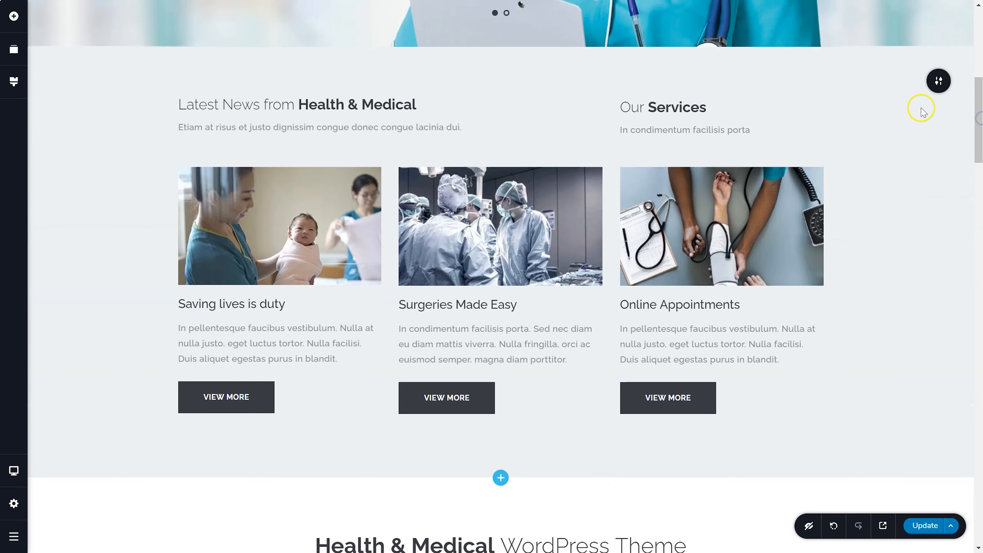
# Step: Turn on the global setting for the Latest News from Health & Medical block on the home page
pyautogui.click(939, 81)
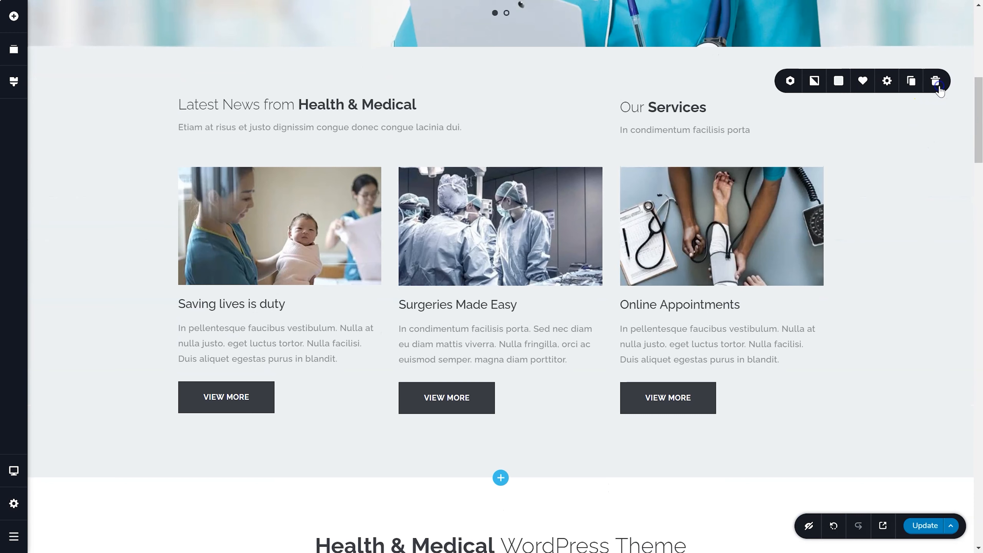
pyautogui.click(790, 80)
pyautogui.click(839, 117)
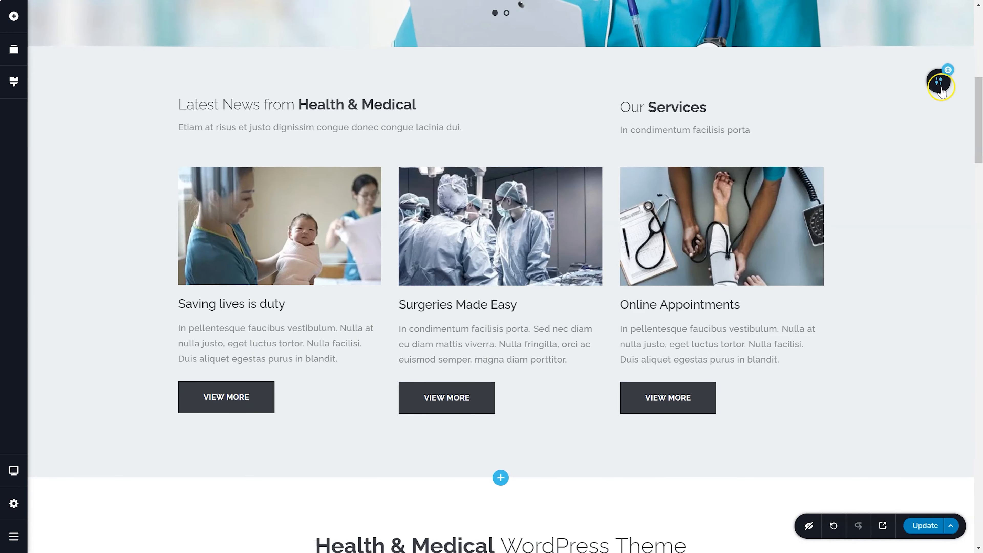
# Step: Add display conditions that include the About and Contact Us pages for the Latest News block
pyautogui.click(948, 74)
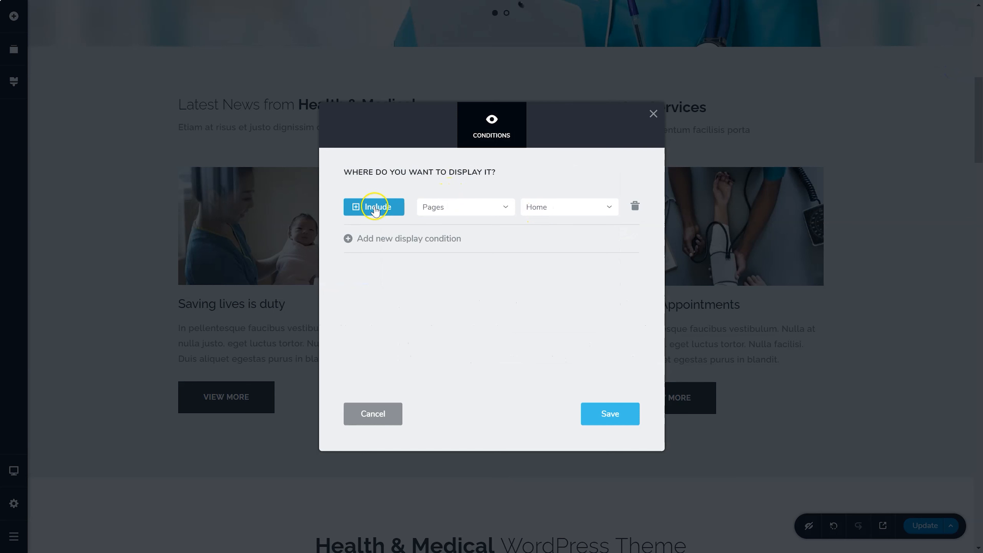
pyautogui.click(348, 238)
pyautogui.click(537, 242)
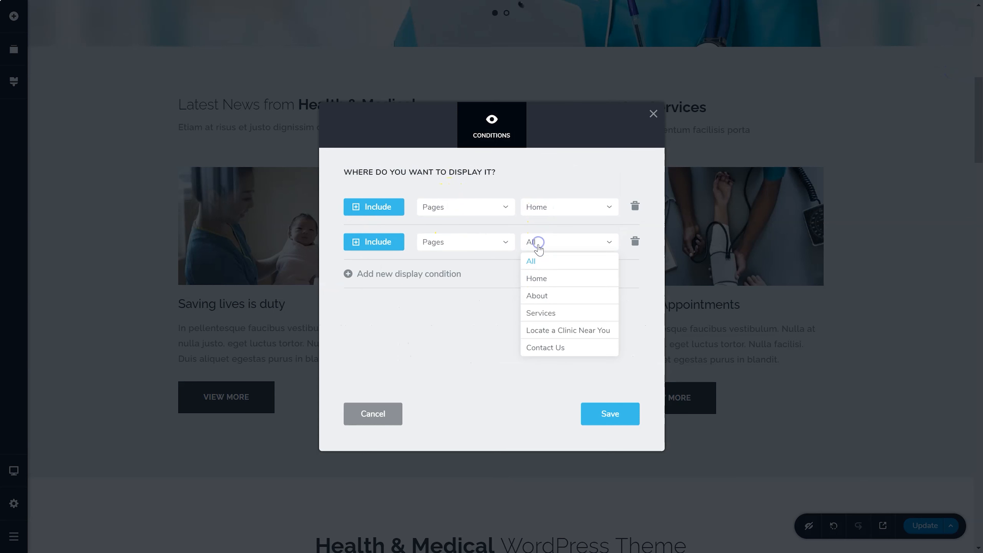
pyautogui.click(540, 296)
pyautogui.click(348, 275)
pyautogui.click(460, 288)
pyautogui.click(460, 279)
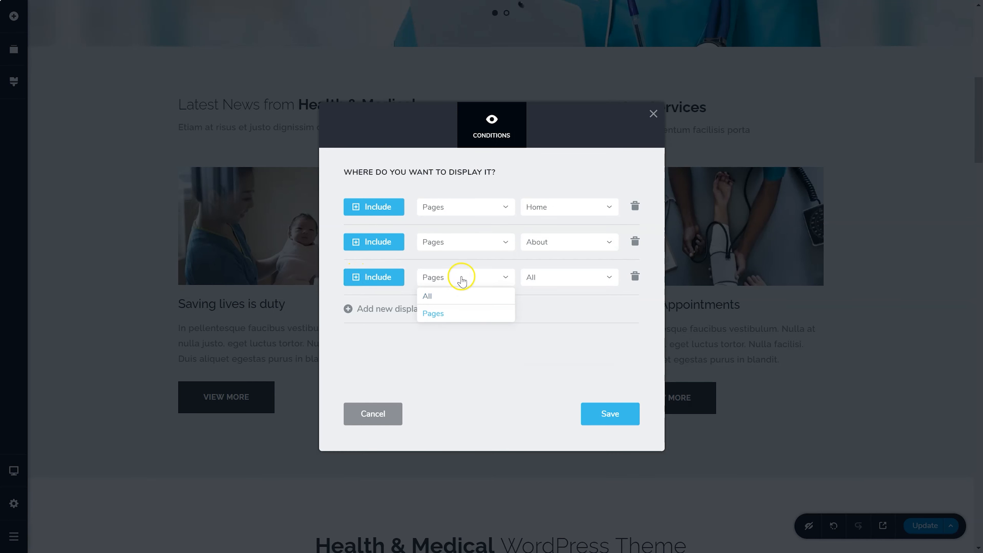
pyautogui.click(533, 278)
pyautogui.click(546, 382)
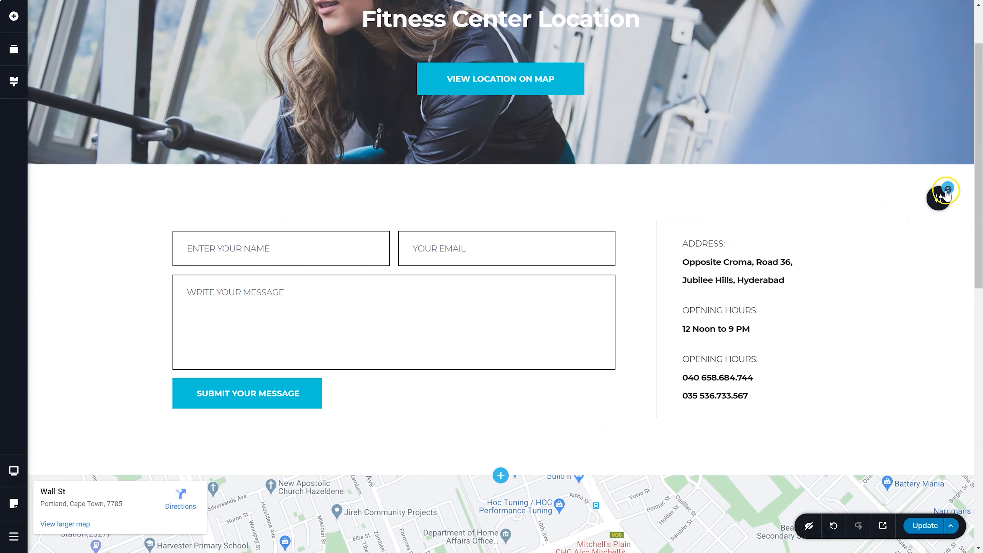
# Step: Look through the content types offered in the display conditions of the fitness center page's contact form block
pyautogui.click(940, 197)
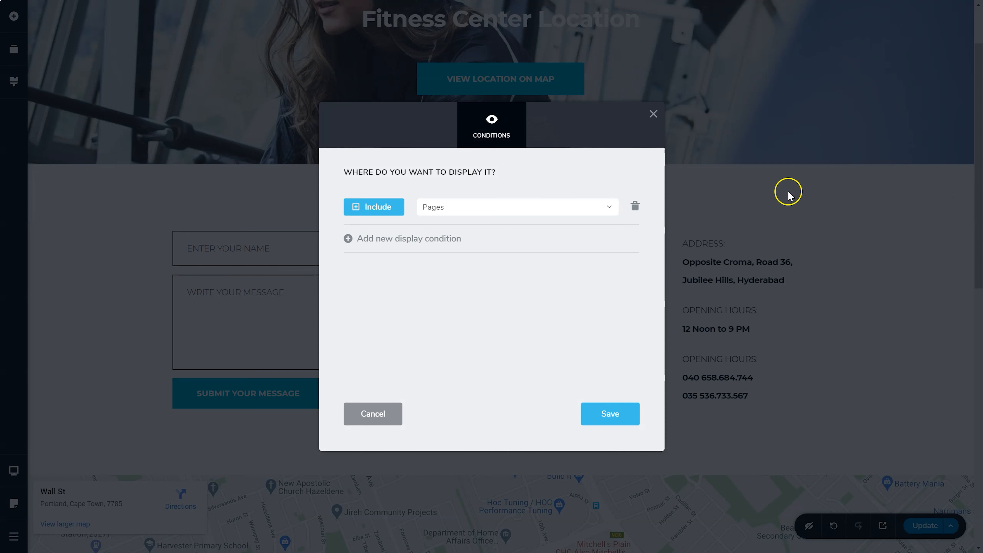
pyautogui.click(496, 210)
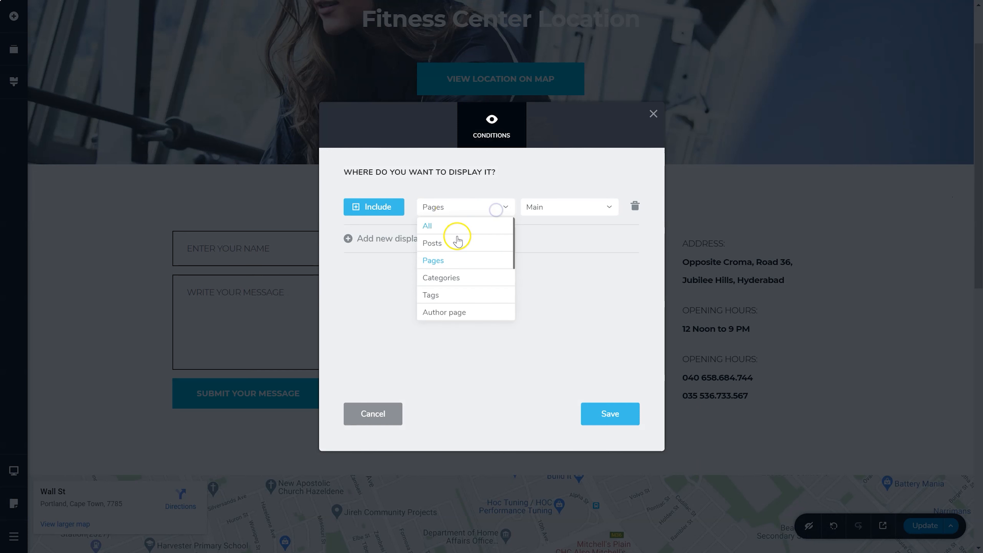
pyautogui.scroll(-3, 456, 284)
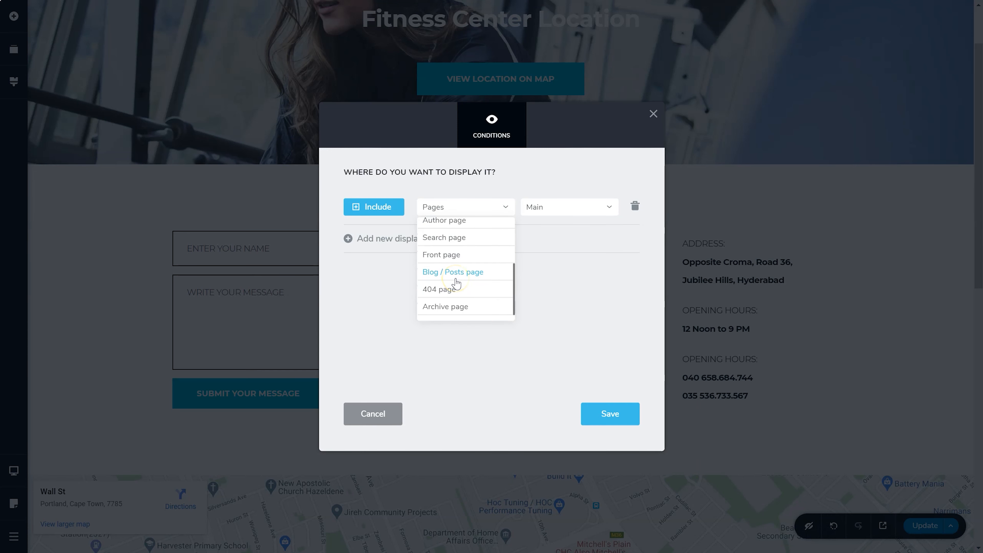
pyautogui.scroll(-1, 456, 284)
pyautogui.scroll(4, 457, 284)
pyautogui.click(449, 266)
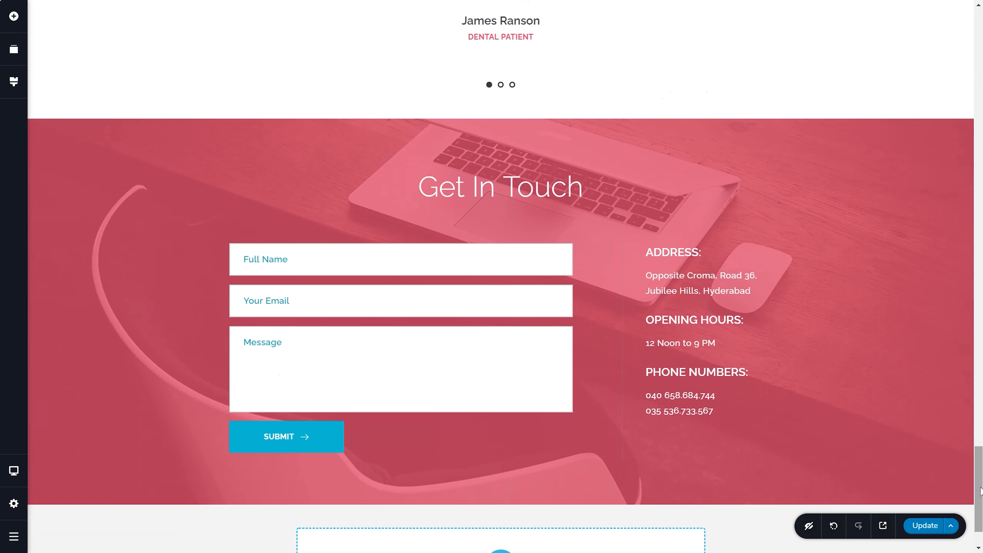
# Step: Set the Get In Touch block's display conditions to include All and exclude the Contact Us page
pyautogui.click(949, 147)
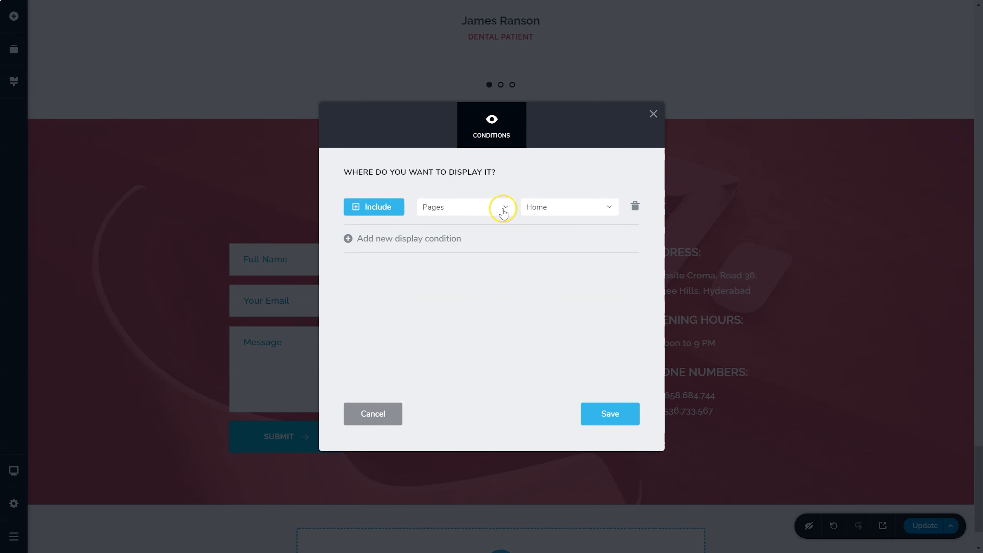
pyautogui.click(504, 214)
pyautogui.click(468, 228)
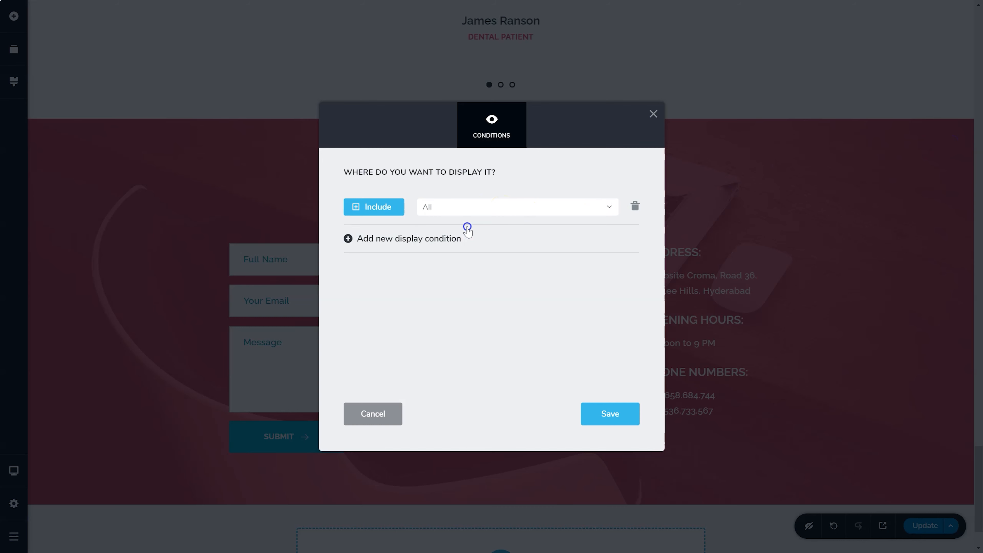
pyautogui.click(432, 238)
pyautogui.click(395, 243)
pyautogui.click(538, 241)
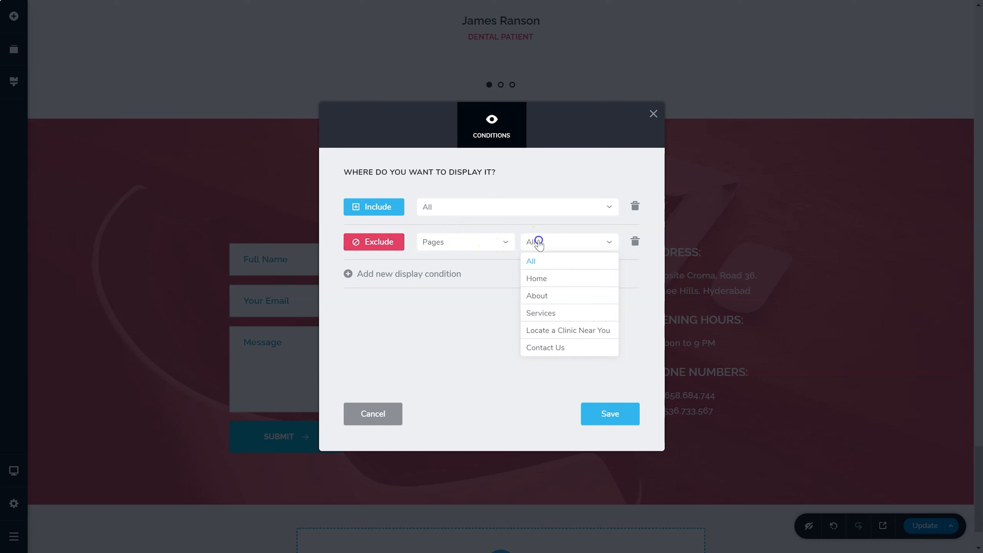
pyautogui.click(537, 347)
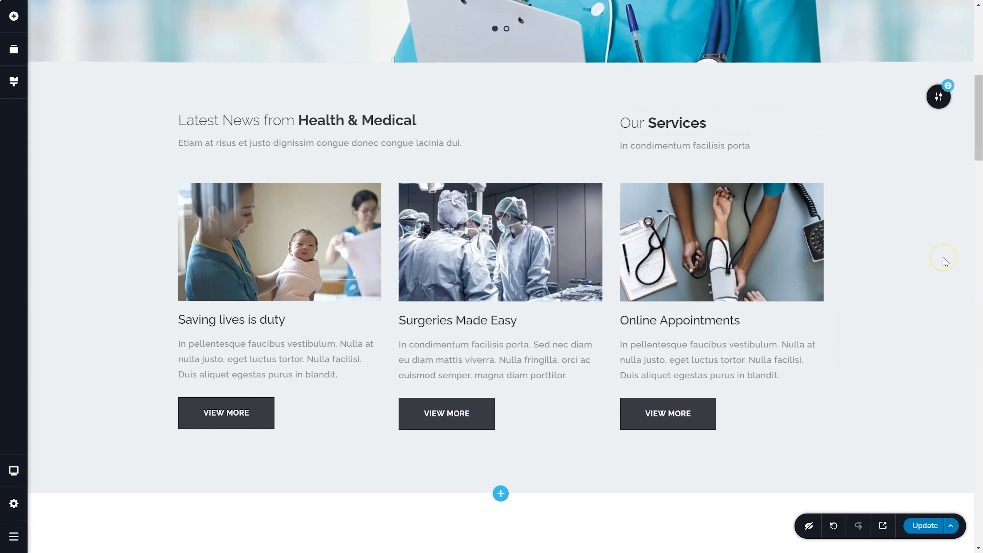
# Step: Turn off the global setting for the Latest News from Health & Medical block
pyautogui.moveTo(939, 96)
pyautogui.click(815, 97)
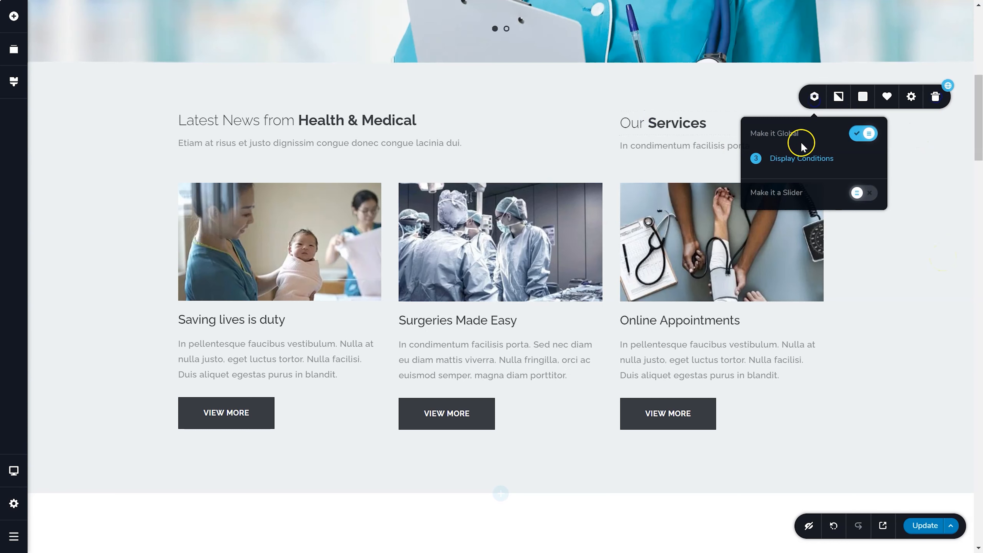
pyautogui.click(865, 136)
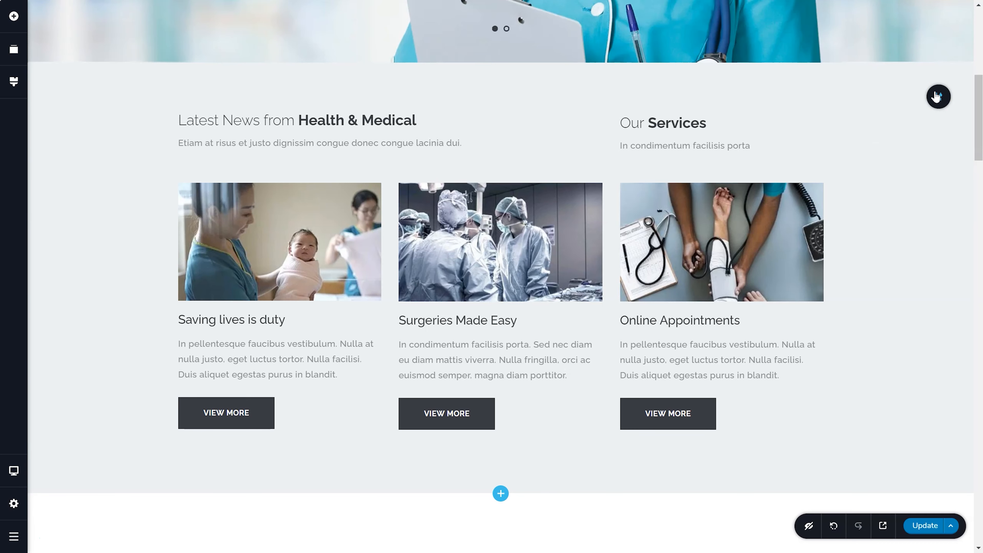
# Step: Delete the Latest News from Health & Medical block from the global blocks library
pyautogui.click(935, 93)
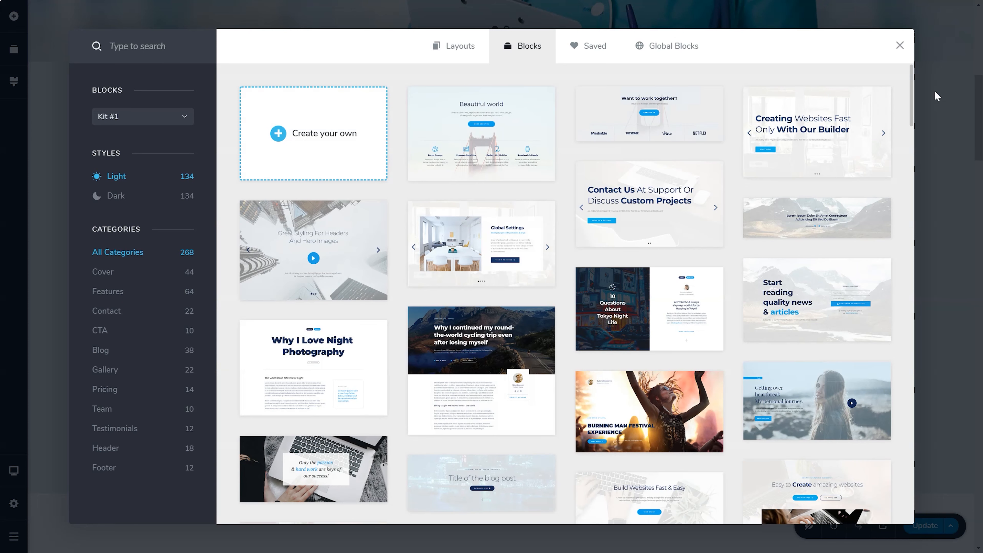
pyautogui.click(675, 47)
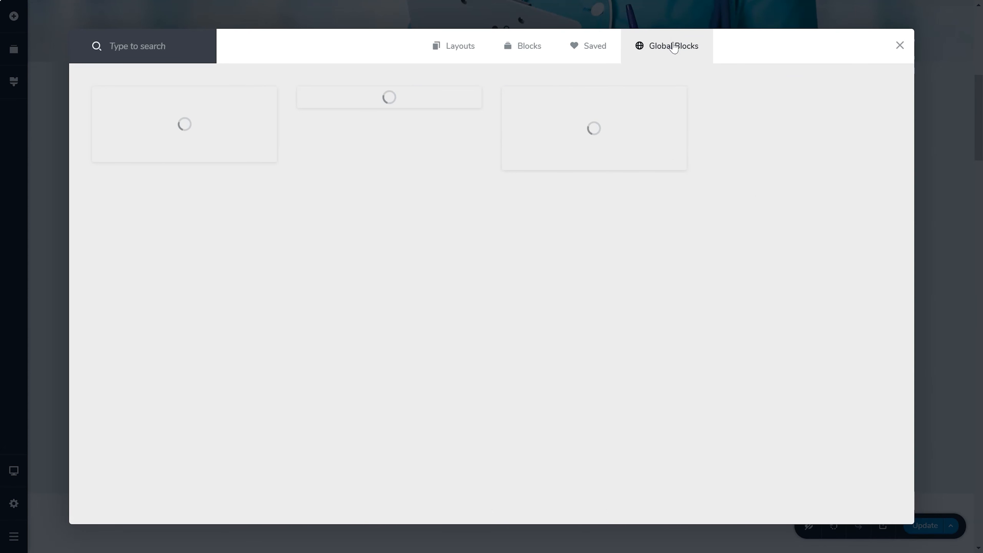
pyautogui.click(665, 94)
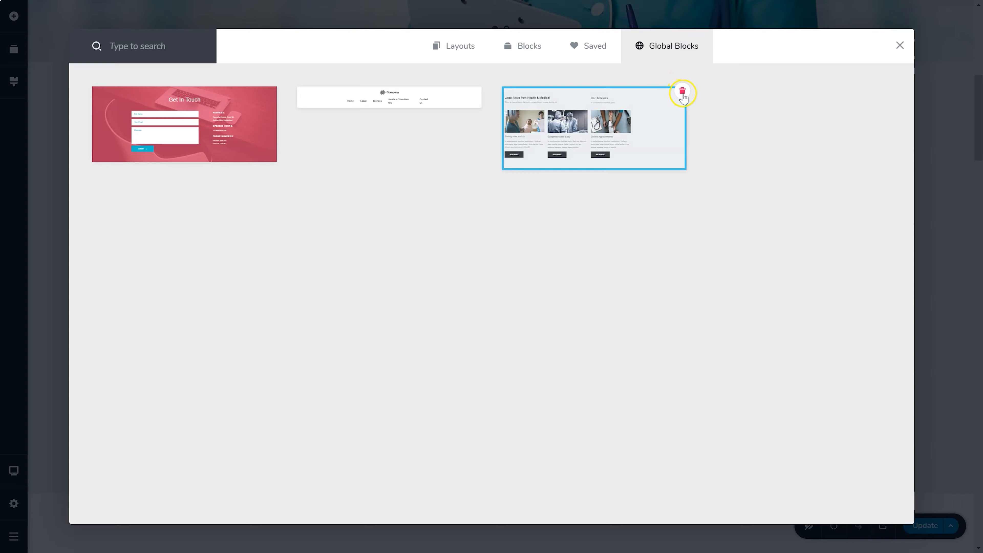
pyautogui.click(683, 92)
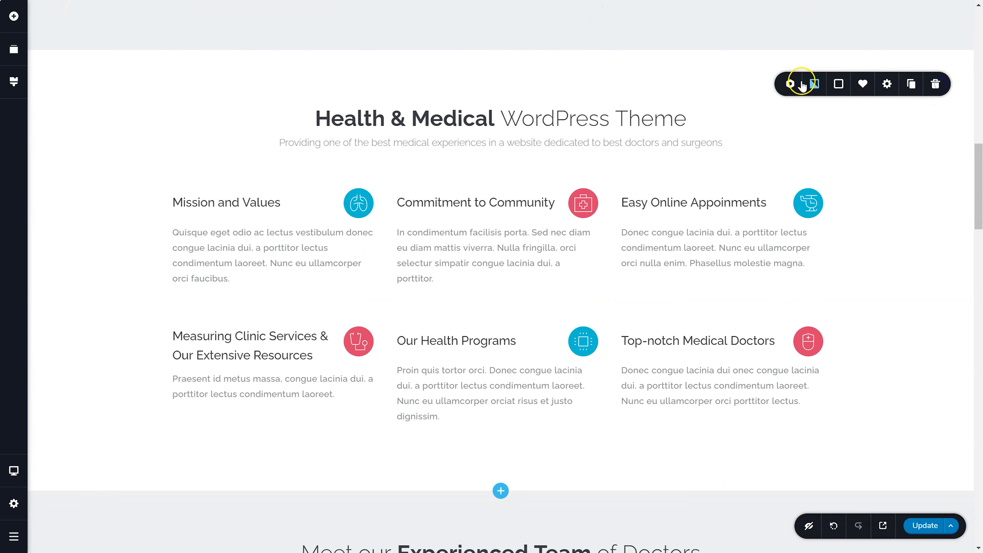
# Step: Make the Health & Medical WordPress Theme block global and set its display condition to include All
pyautogui.click(790, 84)
pyautogui.click(840, 121)
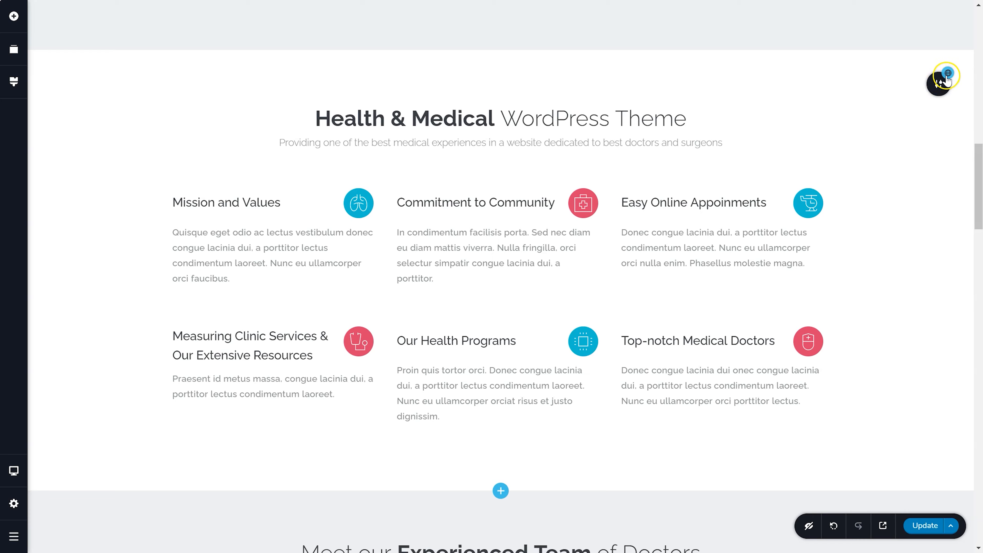
pyautogui.click(946, 80)
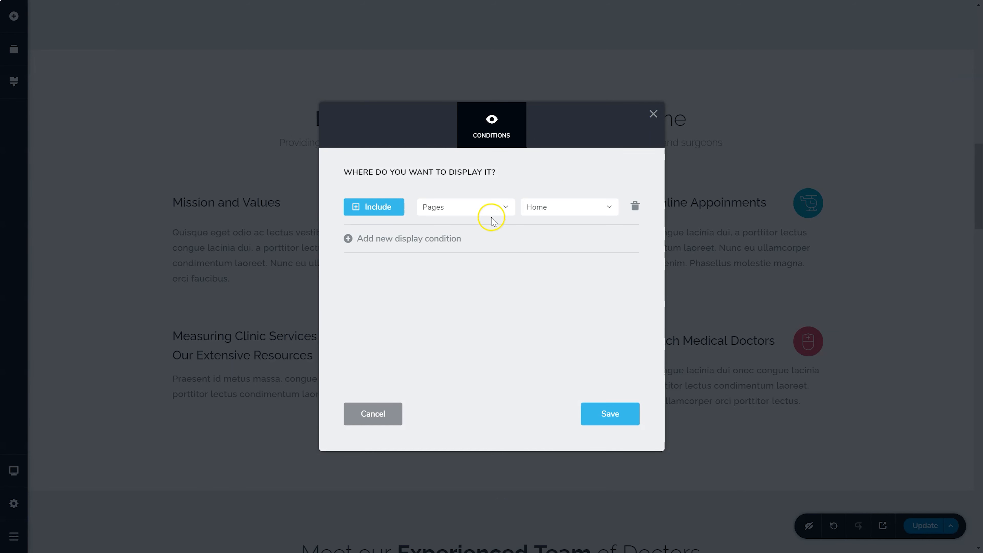
pyautogui.click(501, 209)
pyautogui.click(490, 224)
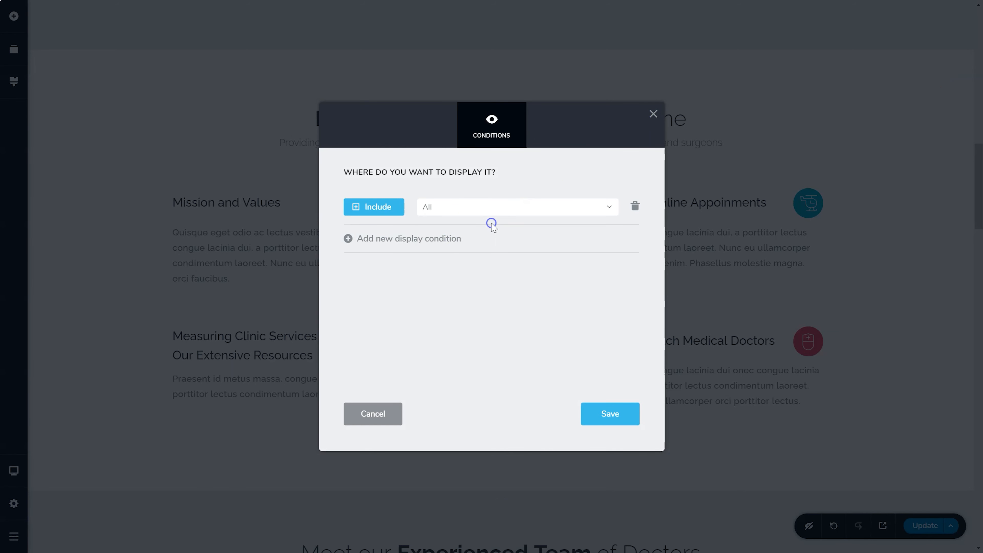
# Step: Add a display condition that excludes the Services page for the Health & Medical WordPress Theme block
pyautogui.click(417, 239)
pyautogui.click(403, 247)
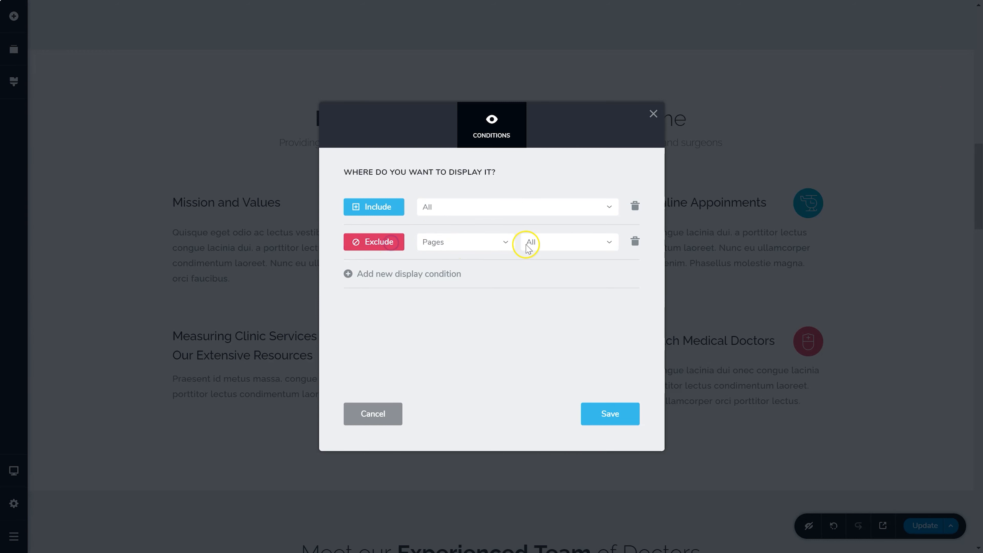
pyautogui.click(544, 243)
pyautogui.click(538, 313)
# Step: Add another display condition for the block that excludes the Locate a Clinic Near You page
pyautogui.click(414, 275)
pyautogui.click(471, 285)
pyautogui.click(464, 312)
pyautogui.click(563, 277)
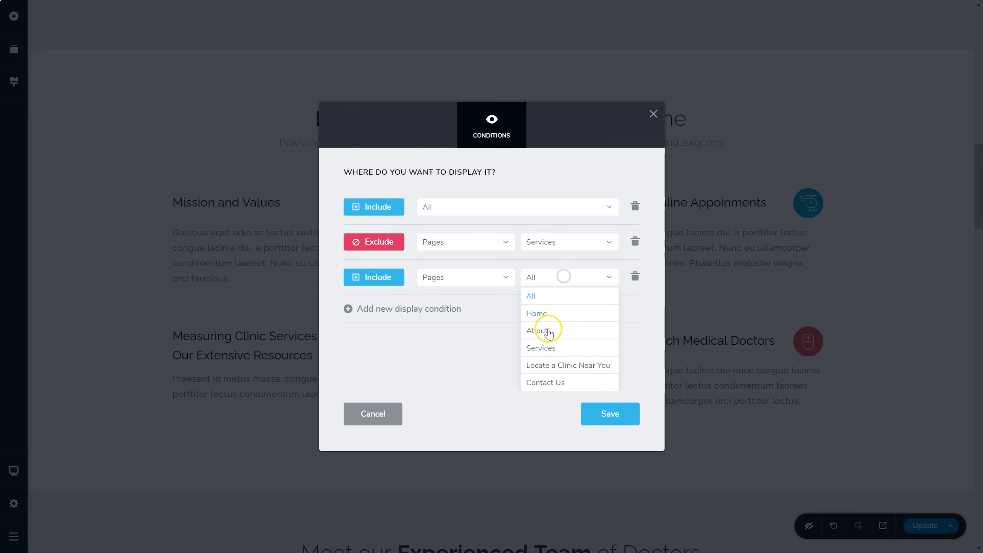
pyautogui.click(550, 366)
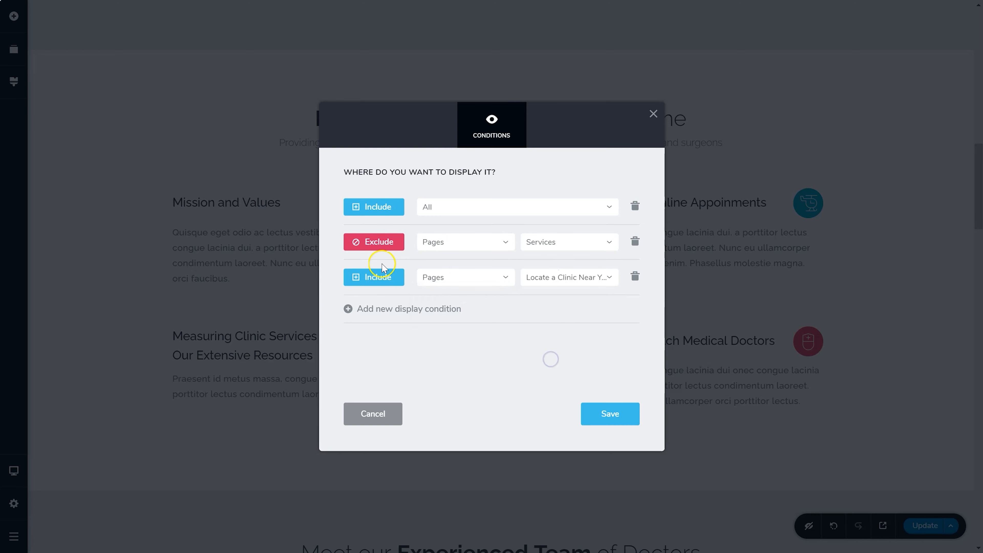
pyautogui.click(375, 277)
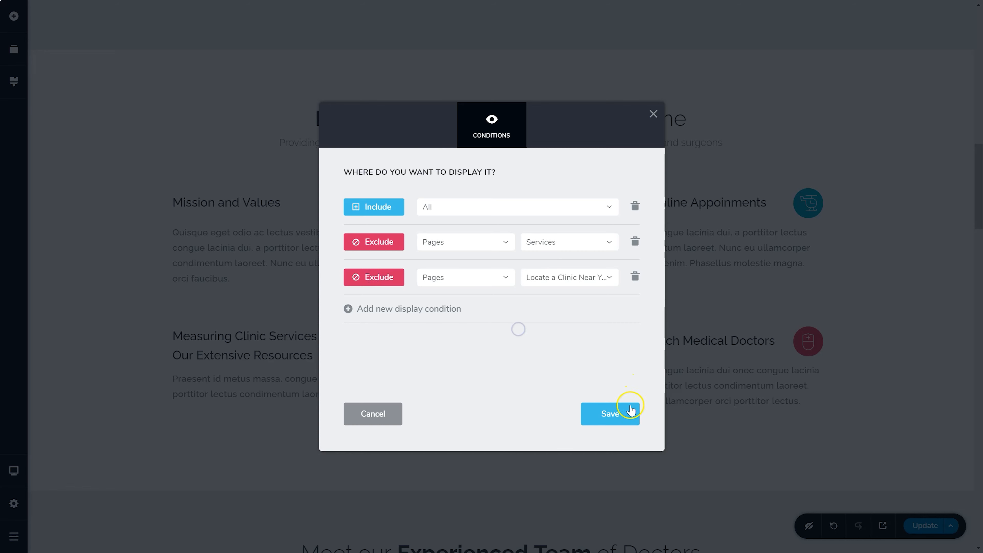